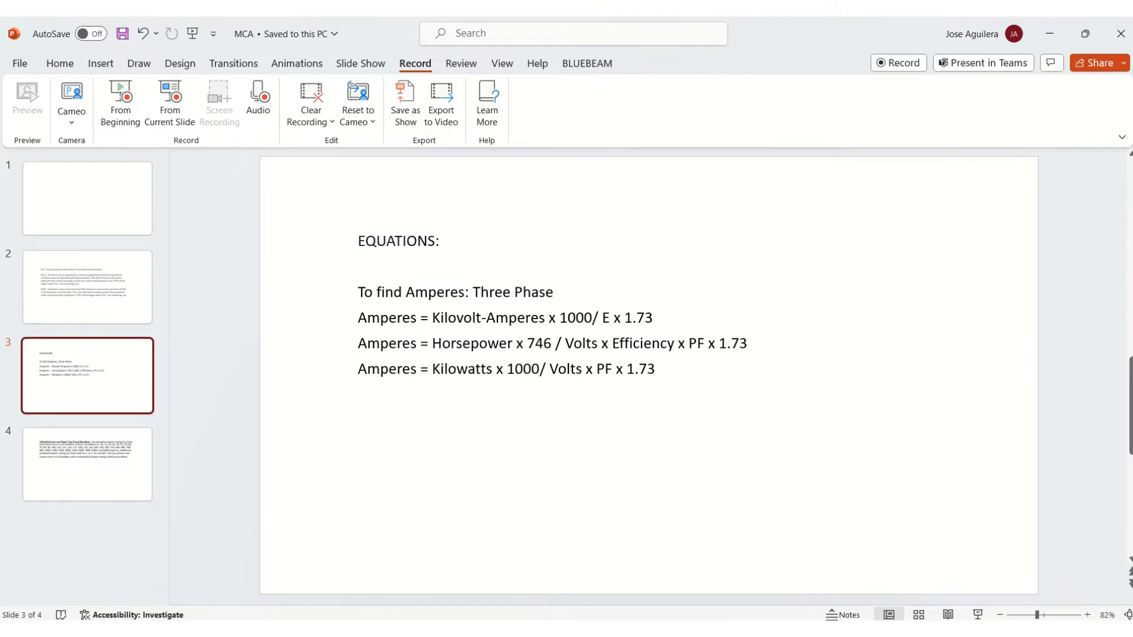
- Switch to Revit and examine the disconnect switch beside air handler AHU-01-26B on the power plan
{"action": "key", "text": "alt+Tab"}
{"action": "scroll", "coordinate": [696, 487], "scroll_direction": "down", "scroll_amount": 3}
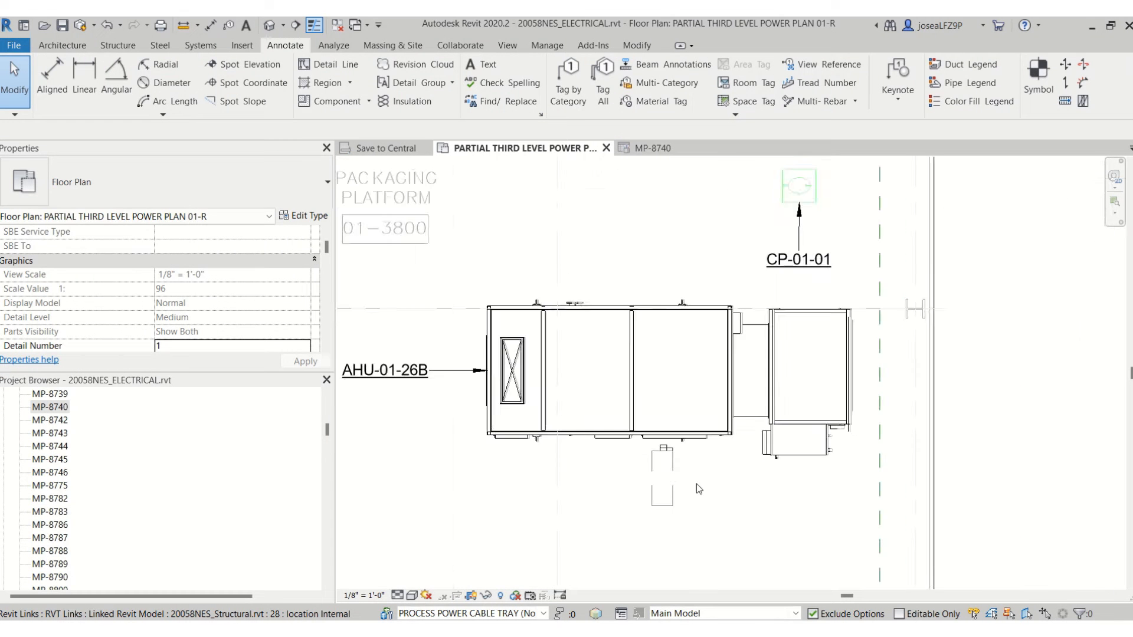
{"action": "scroll", "coordinate": [696, 487], "scroll_direction": "up", "scroll_amount": 5}
{"action": "left_click", "coordinate": [614, 373]}
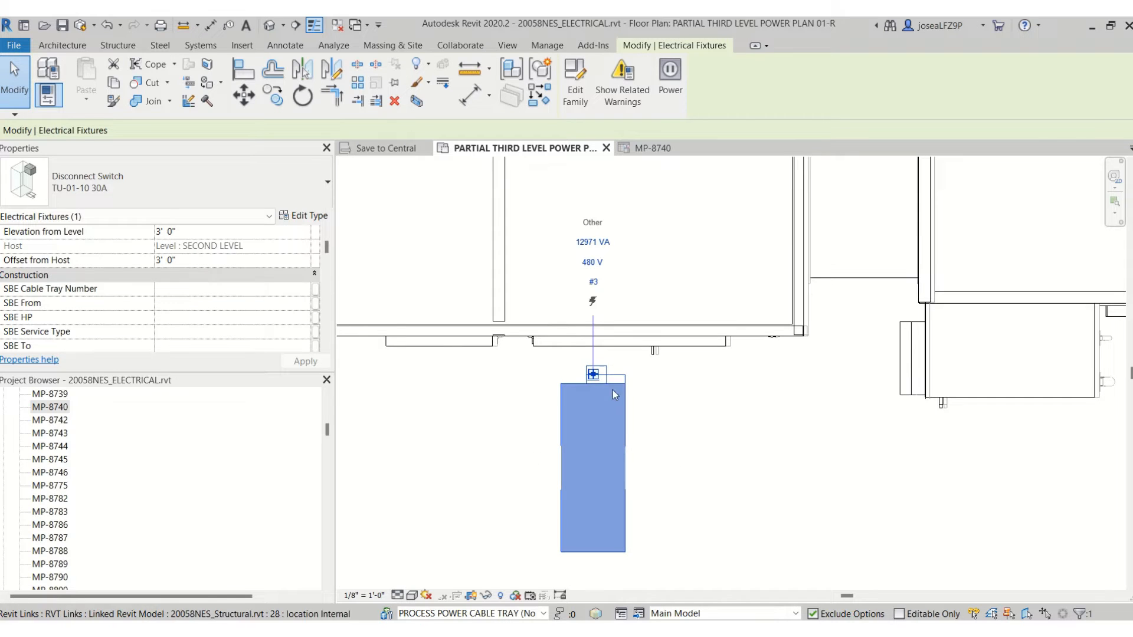
{"action": "left_click", "coordinate": [670, 521]}
{"action": "right_click", "coordinate": [683, 490]}
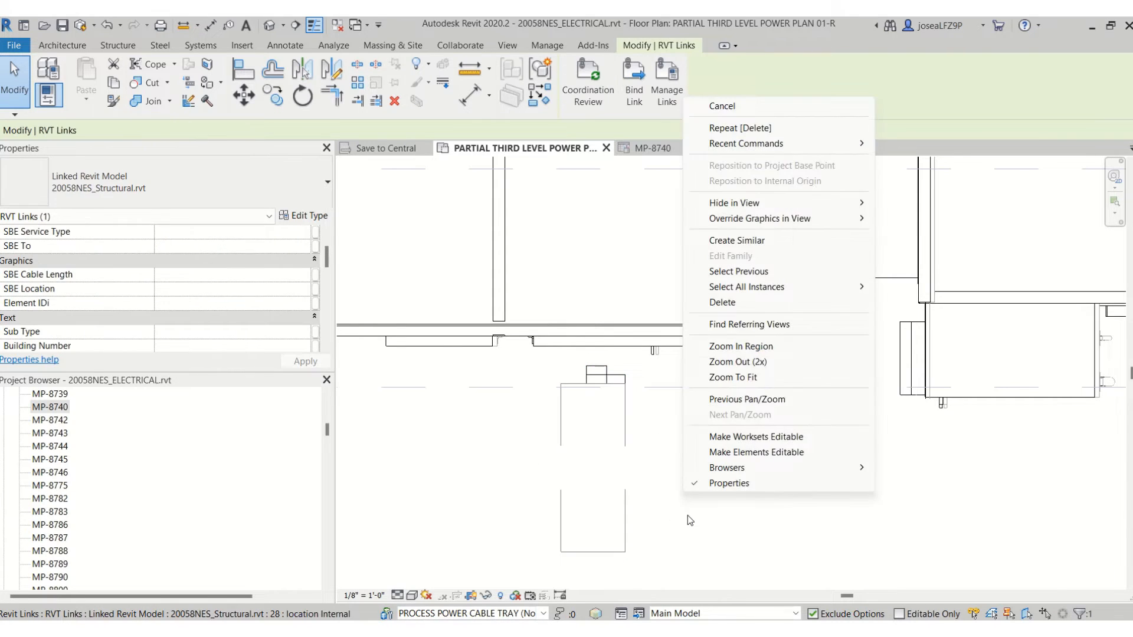
{"action": "left_click", "coordinate": [722, 106]}
{"action": "scroll", "coordinate": [742, 411], "scroll_direction": "down", "scroll_amount": 2}
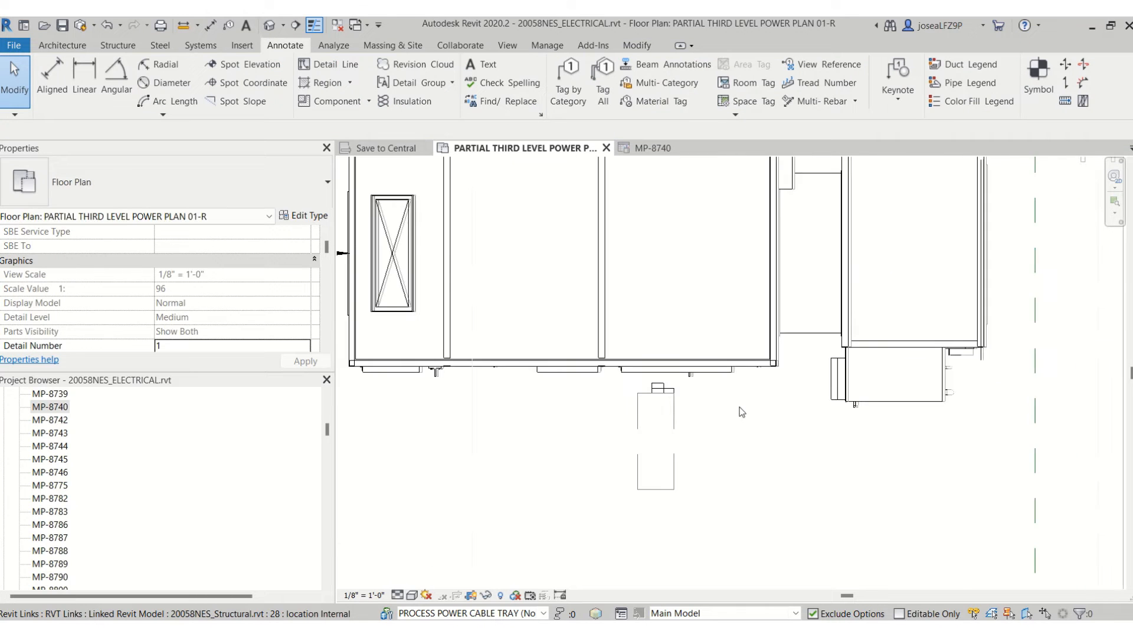
{"action": "scroll", "coordinate": [742, 412], "scroll_direction": "down", "scroll_amount": 1}
{"action": "scroll", "coordinate": [473, 330], "scroll_direction": "up", "scroll_amount": 3}
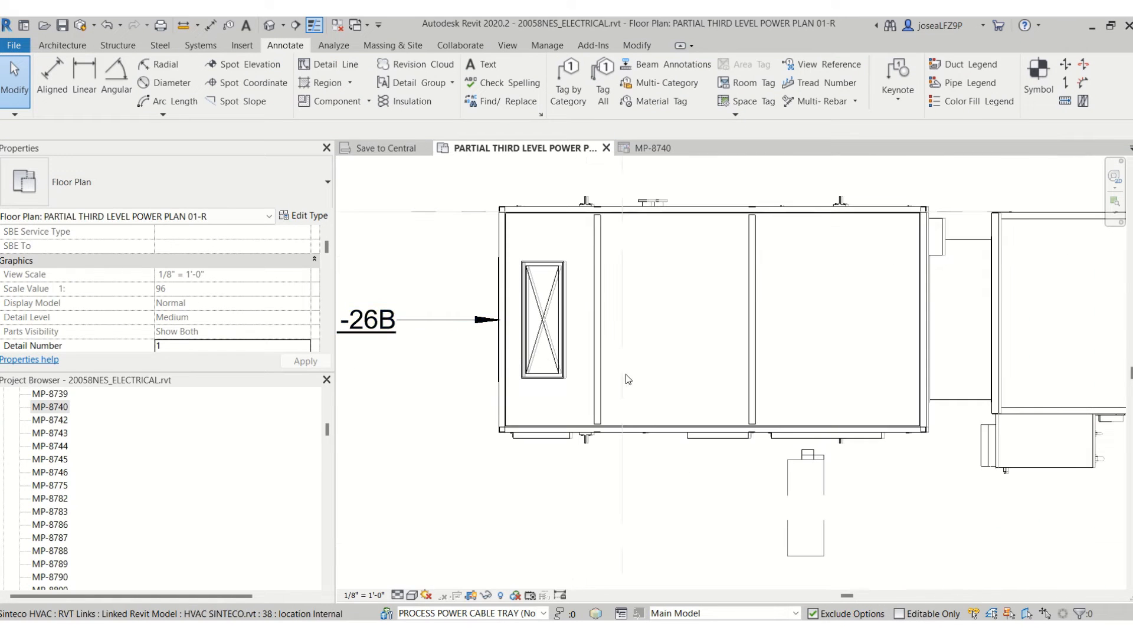
{"action": "scroll", "coordinate": [546, 301], "scroll_direction": "down", "scroll_amount": 2}
{"action": "scroll", "coordinate": [664, 368], "scroll_direction": "up", "scroll_amount": 1}
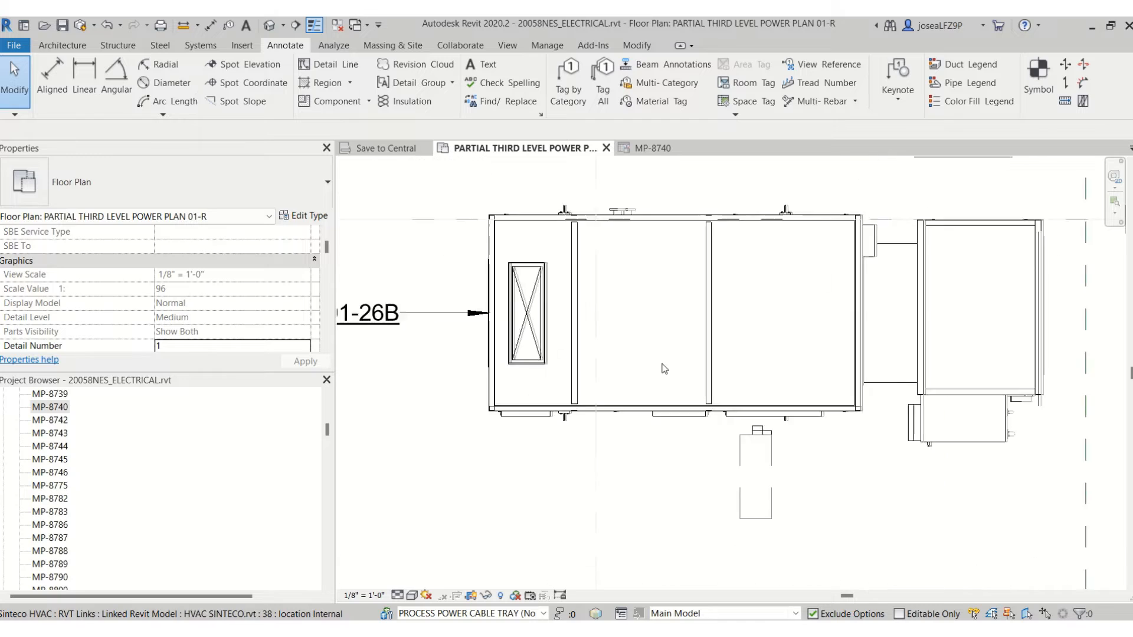
{"action": "scroll", "coordinate": [664, 368], "scroll_direction": "up", "scroll_amount": 1}
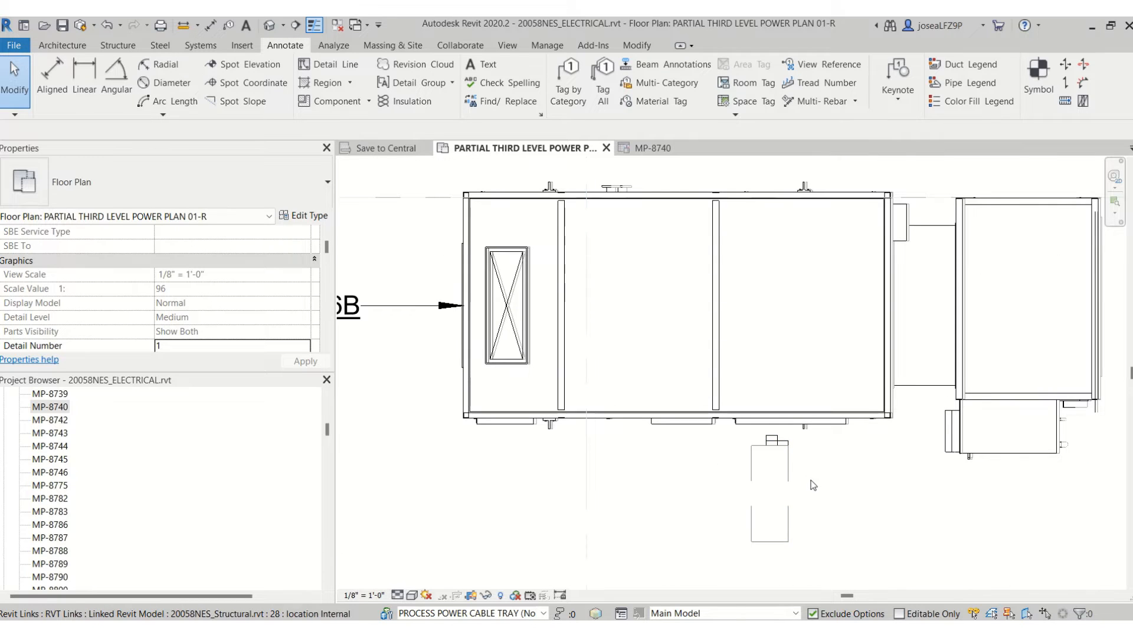
- Create a 3-pole, 480 V power circuit for the disconnect switch at AHU-01-26B, fed from panel MP-8740
{"action": "left_click", "coordinate": [771, 446]}
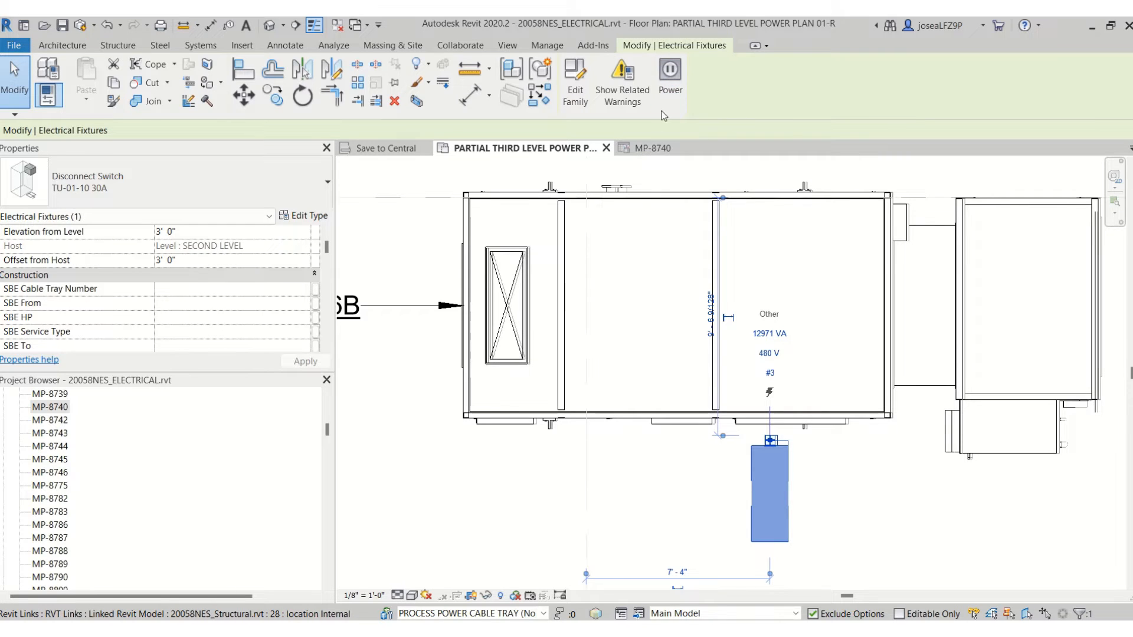
{"action": "left_click", "coordinate": [674, 69]}
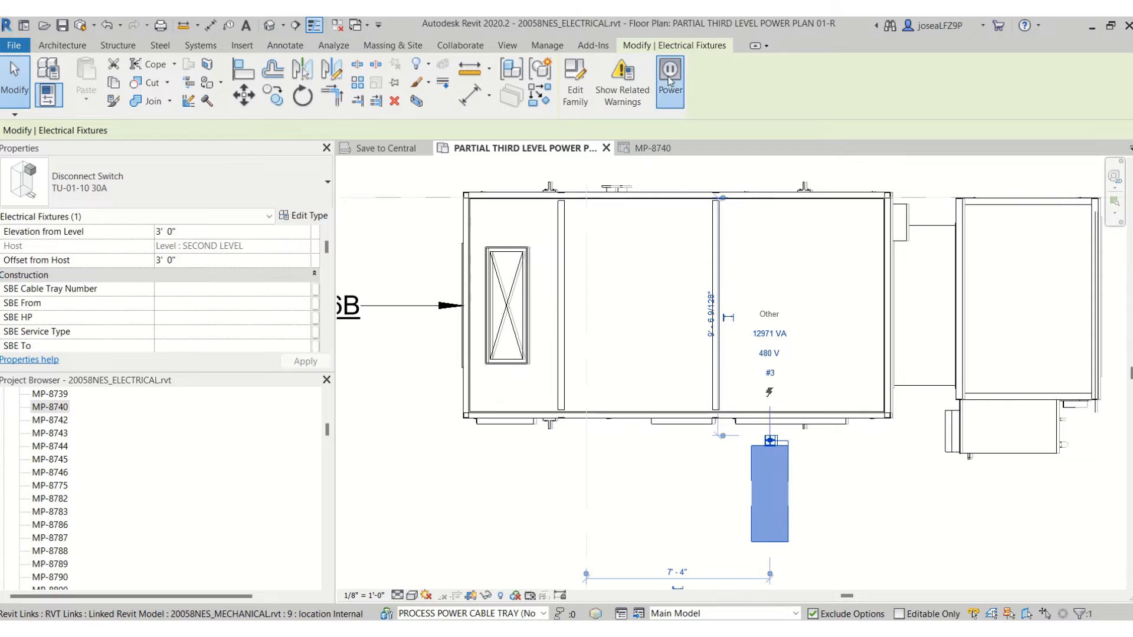
{"action": "left_click", "coordinate": [626, 285]}
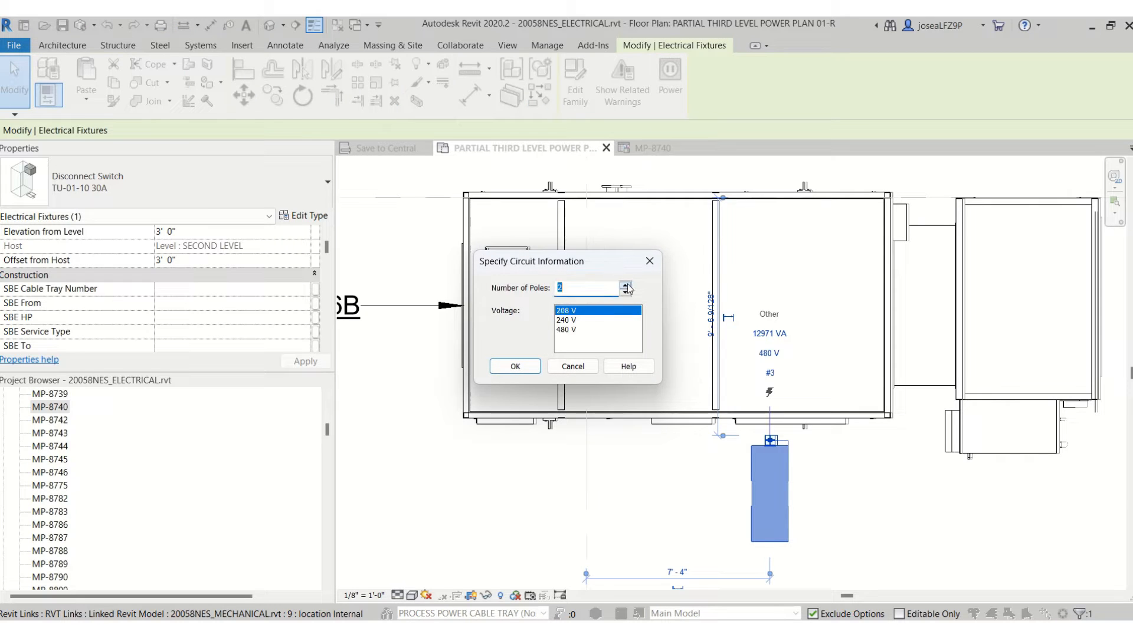
{"action": "left_click", "coordinate": [570, 330]}
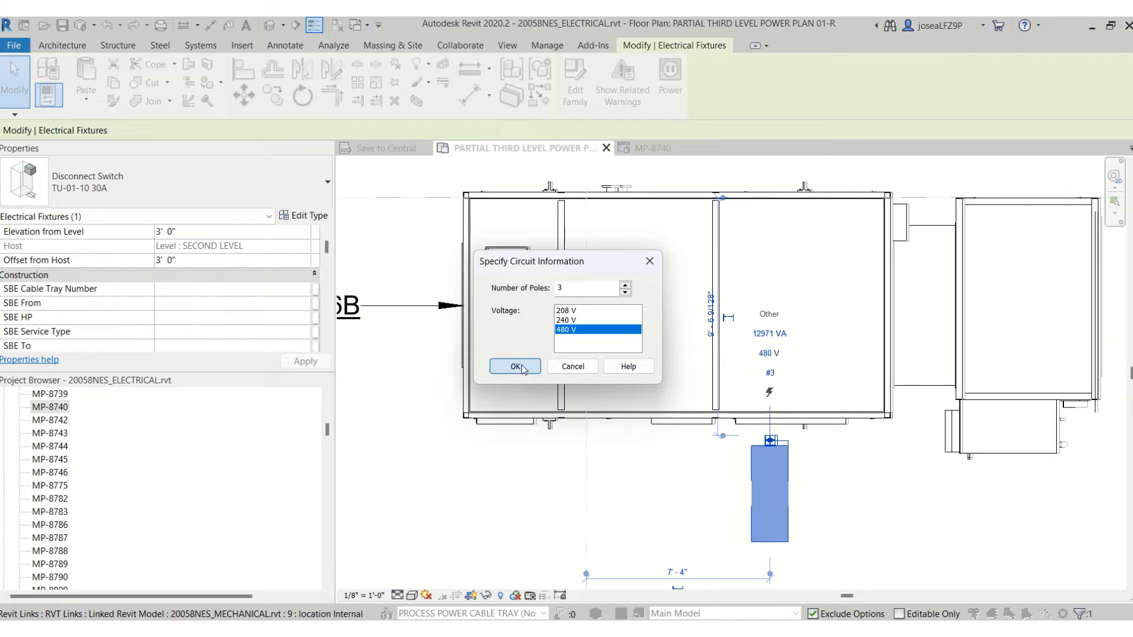
{"action": "left_click", "coordinate": [515, 366]}
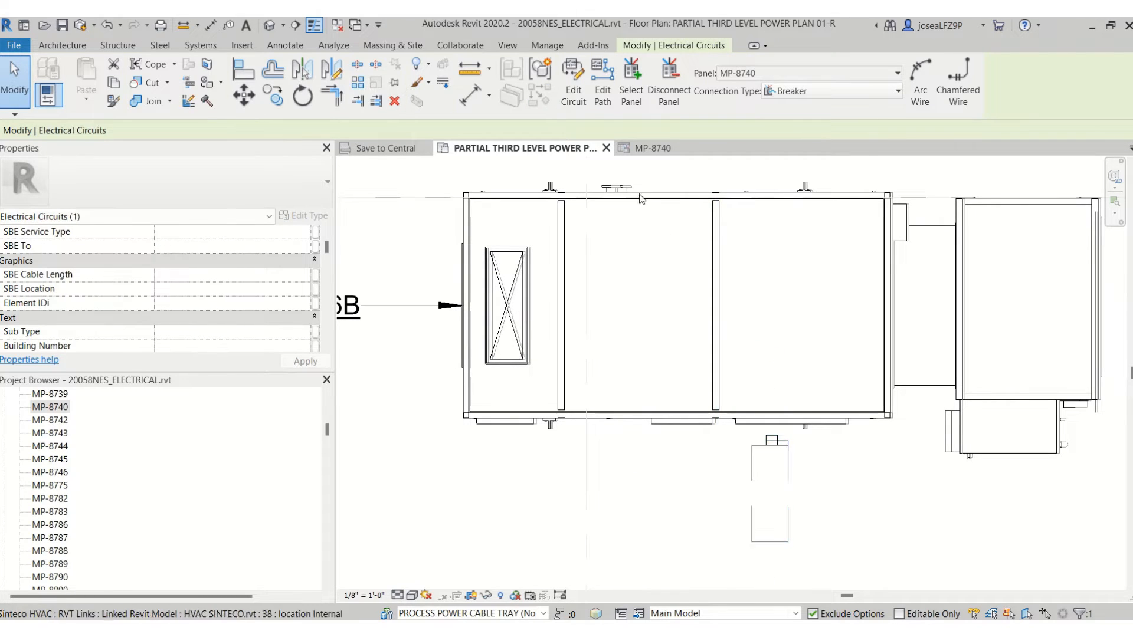
- Set the load description of circuit 19 in the MP-8740 panel schedule to AHU-01-26B
{"action": "left_click", "coordinate": [654, 153]}
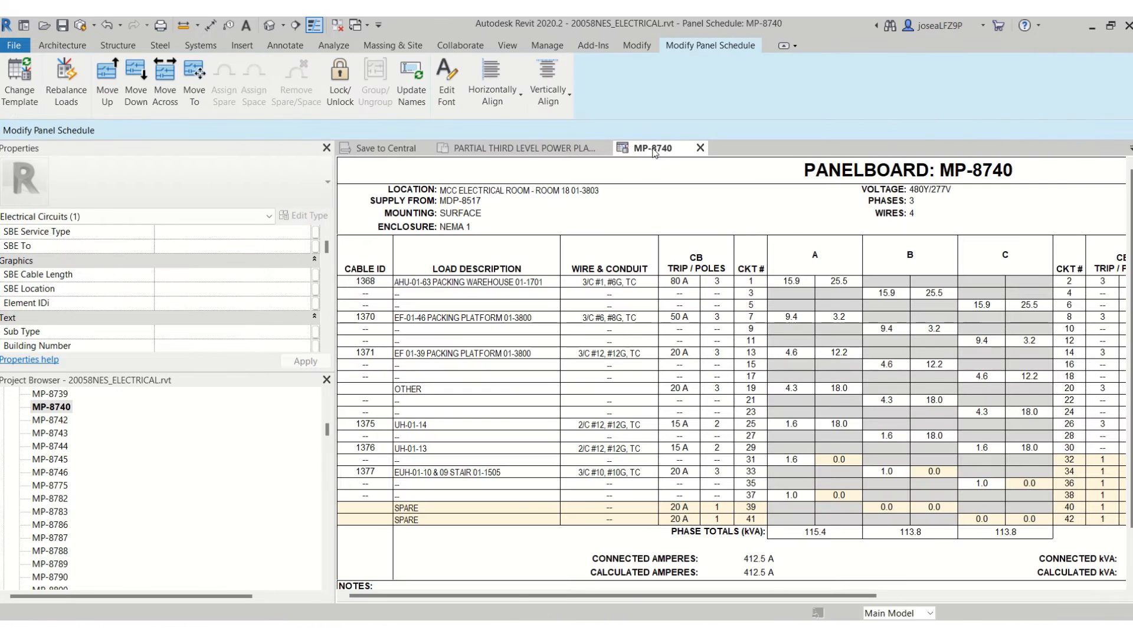
{"action": "left_click", "coordinate": [427, 390]}
{"action": "left_click", "coordinate": [428, 389]}
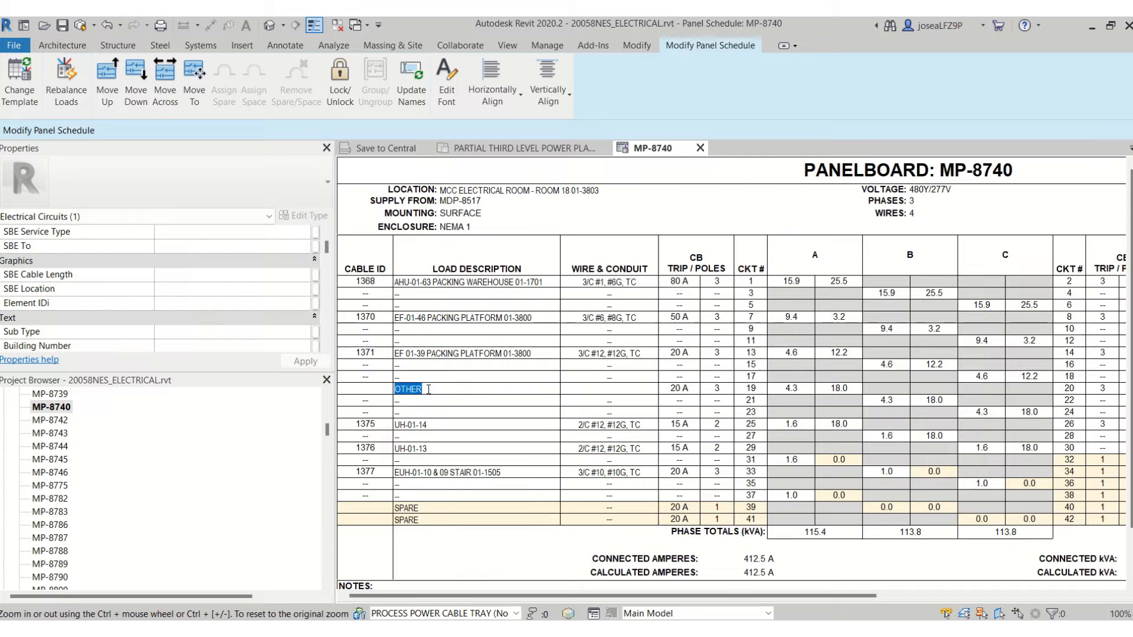
{"action": "type", "text": "AHU-01-26B"}
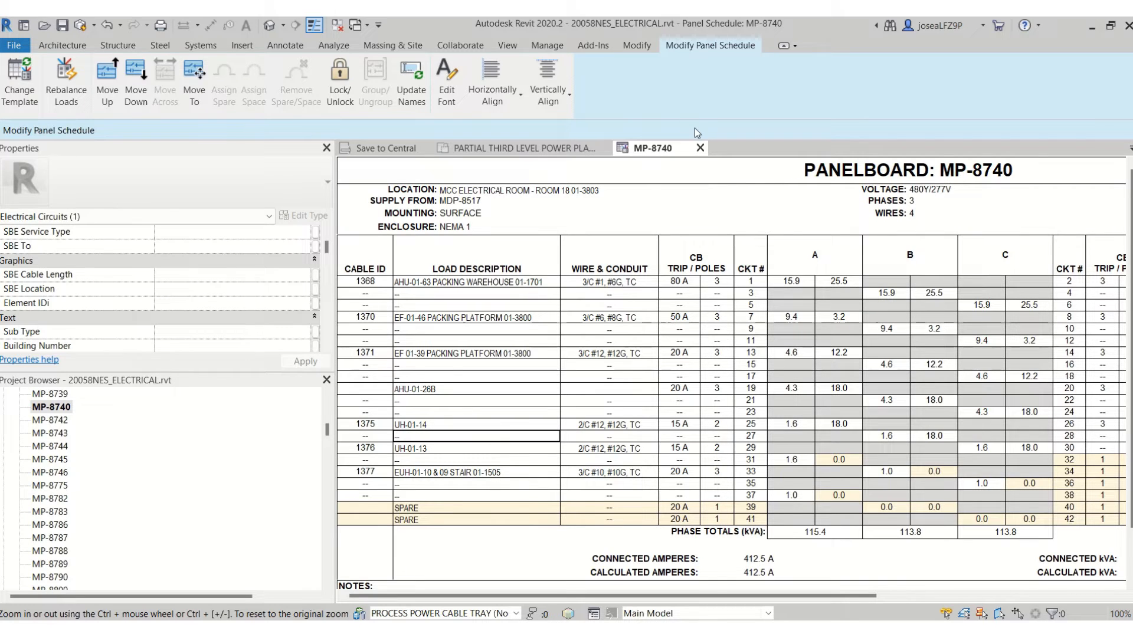
- Tag the disconnect switch by category on the partial third level power plan, with a leader attached
{"action": "left_click", "coordinate": [517, 148]}
{"action": "scroll", "coordinate": [716, 357], "scroll_direction": "down", "scroll_amount": 2}
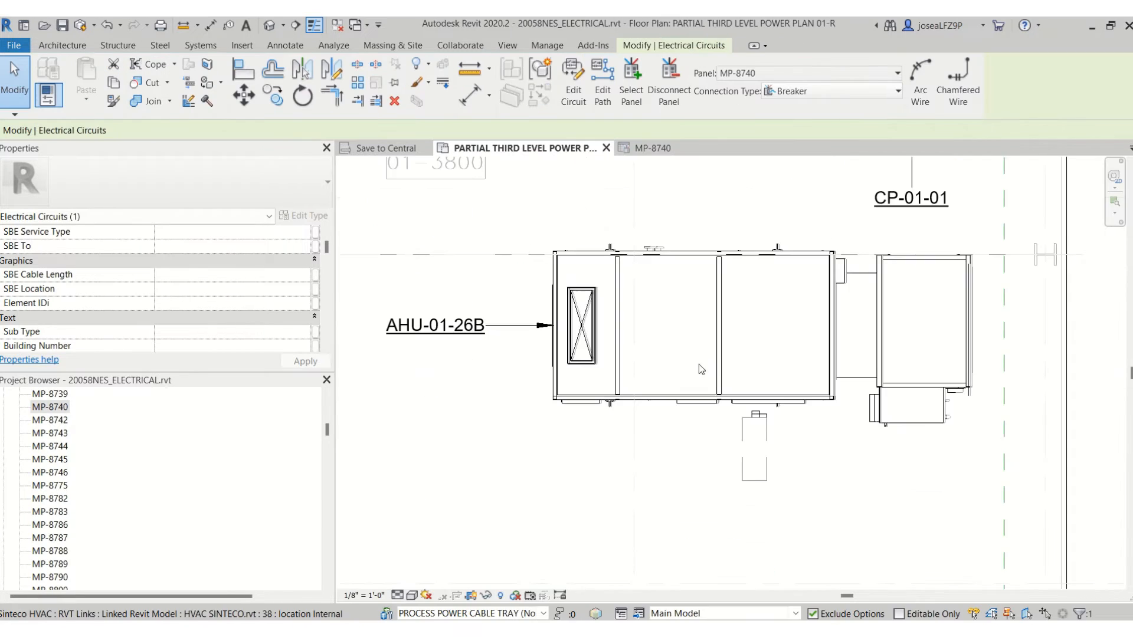
{"action": "scroll", "coordinate": [721, 419], "scroll_direction": "up", "scroll_amount": 3}
{"action": "scroll", "coordinate": [790, 420], "scroll_direction": "up", "scroll_amount": 1}
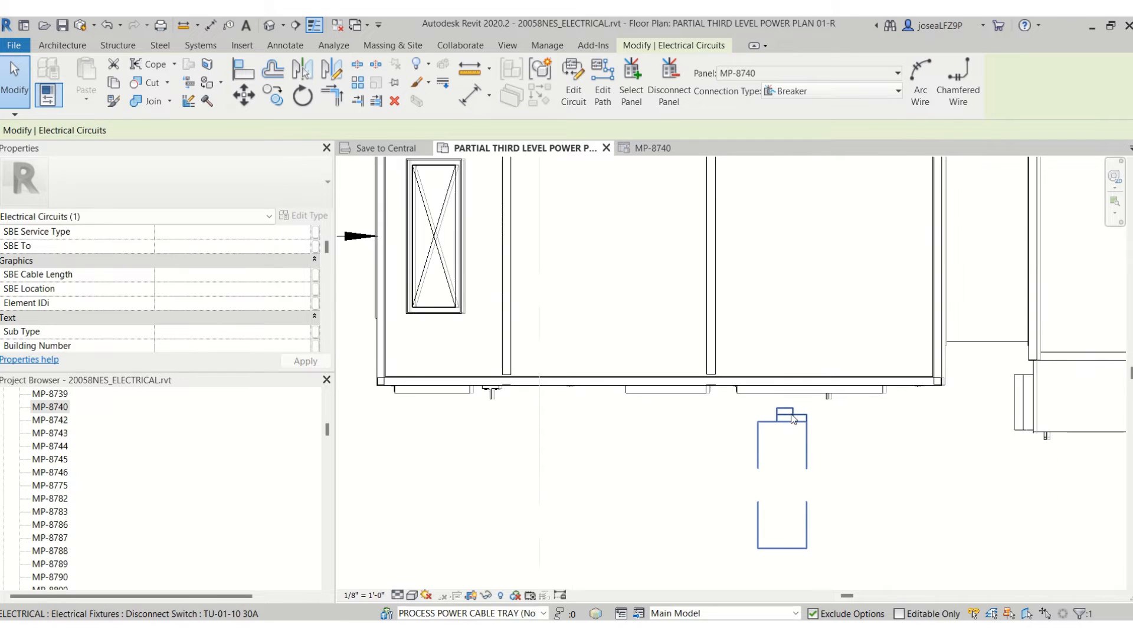
{"action": "left_click", "coordinate": [790, 421]}
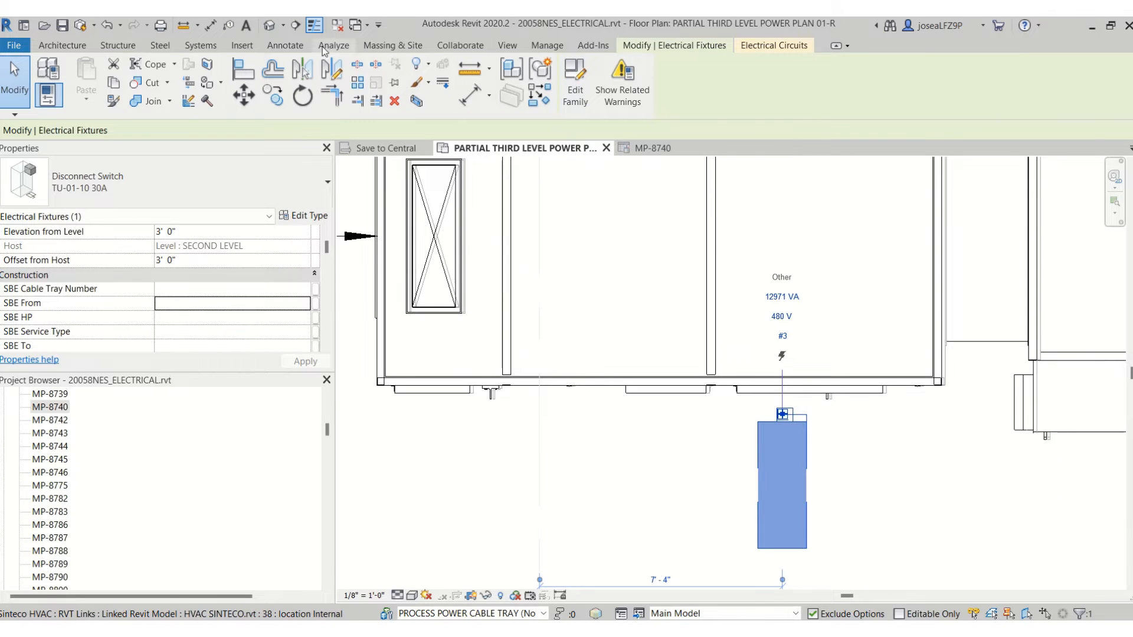
{"action": "left_click", "coordinate": [285, 46]}
{"action": "left_click", "coordinate": [566, 88]}
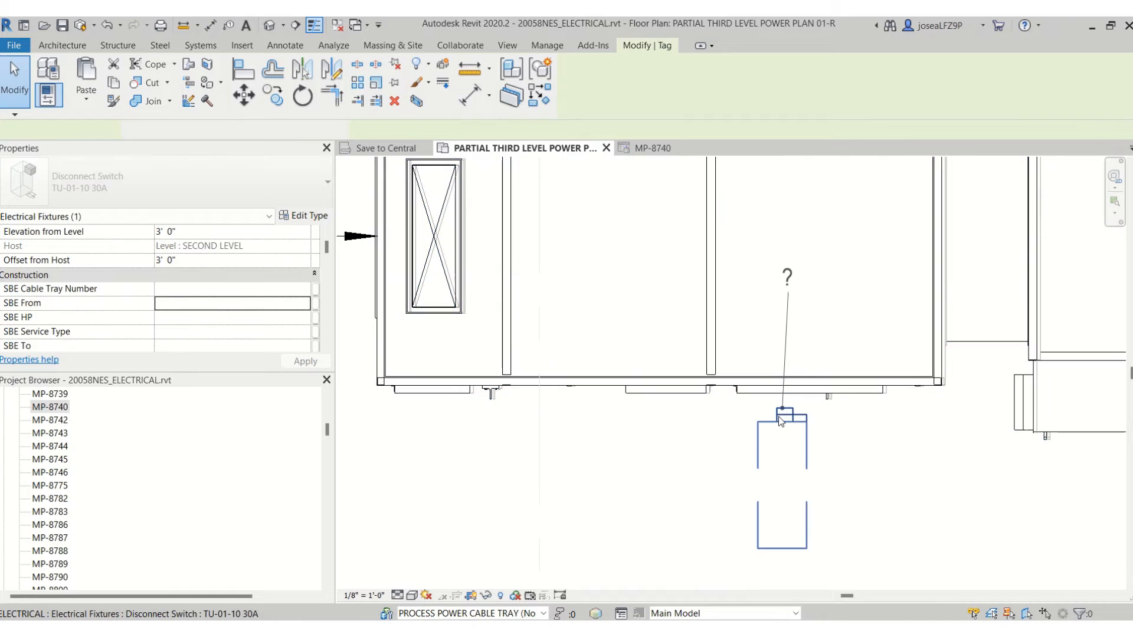
{"action": "left_click", "coordinate": [787, 283]}
{"action": "right_click", "coordinate": [830, 428]}
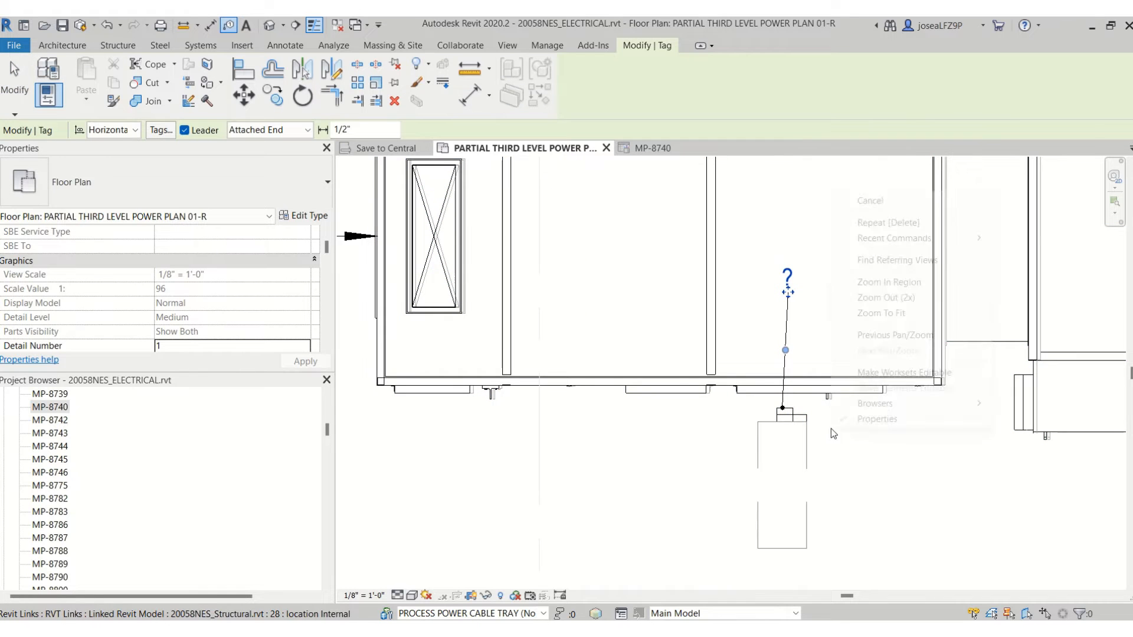
{"action": "left_click", "coordinate": [869, 201]}
{"action": "right_click", "coordinate": [873, 415]}
{"action": "left_click", "coordinate": [901, 423]}
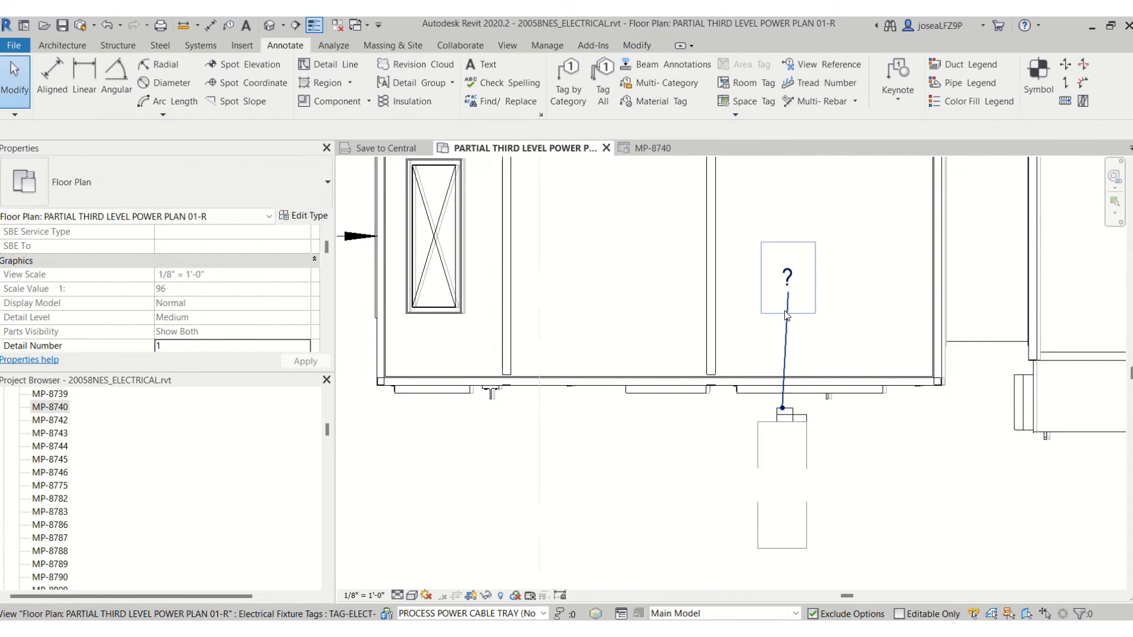
- Change the disconnect switch tag to the panel_circuit type and place it beside the switch without a leader
{"action": "left_click", "coordinate": [787, 279]}
{"action": "left_click", "coordinate": [223, 189]}
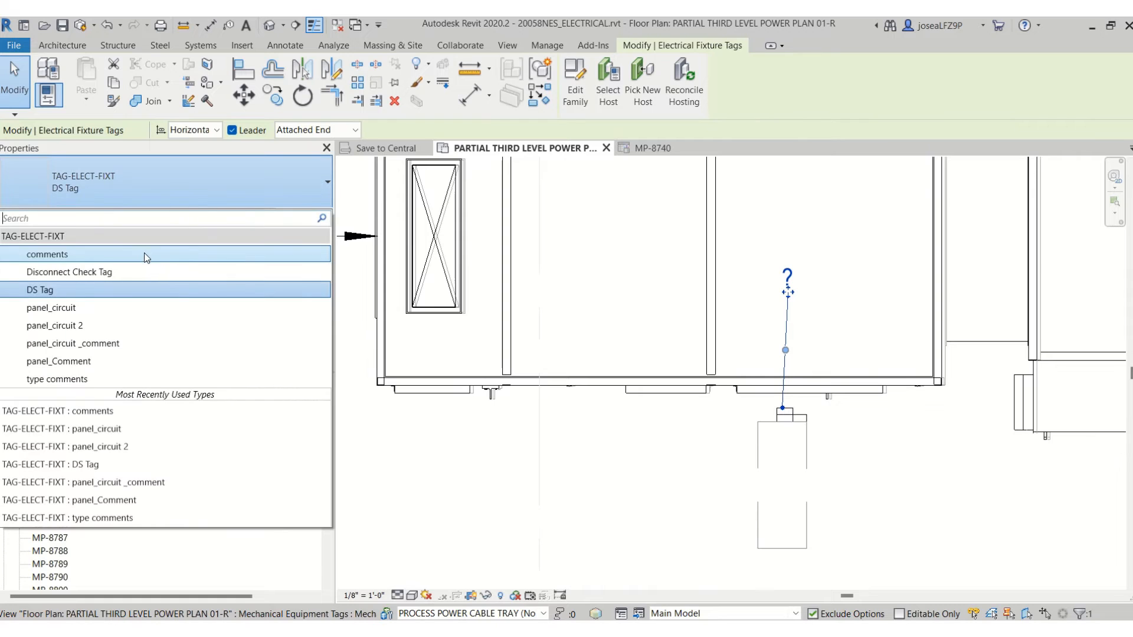
{"action": "left_click", "coordinate": [106, 309]}
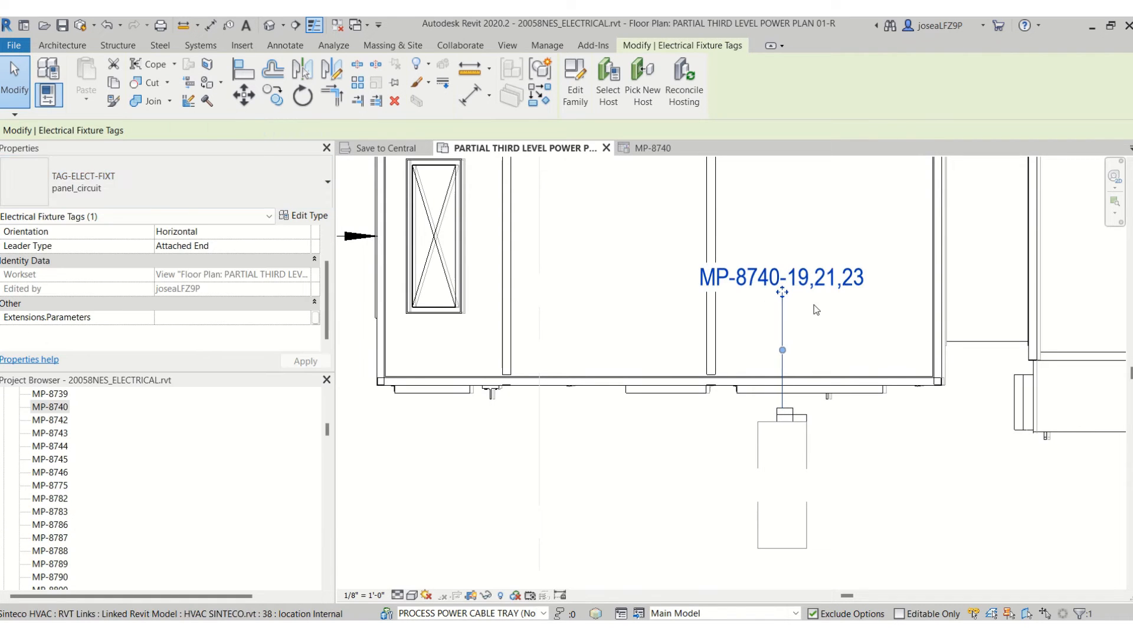
{"action": "left_click_drag", "start_coordinate": [785, 295], "coordinate": [677, 430]}
{"action": "left_click", "coordinate": [232, 131]}
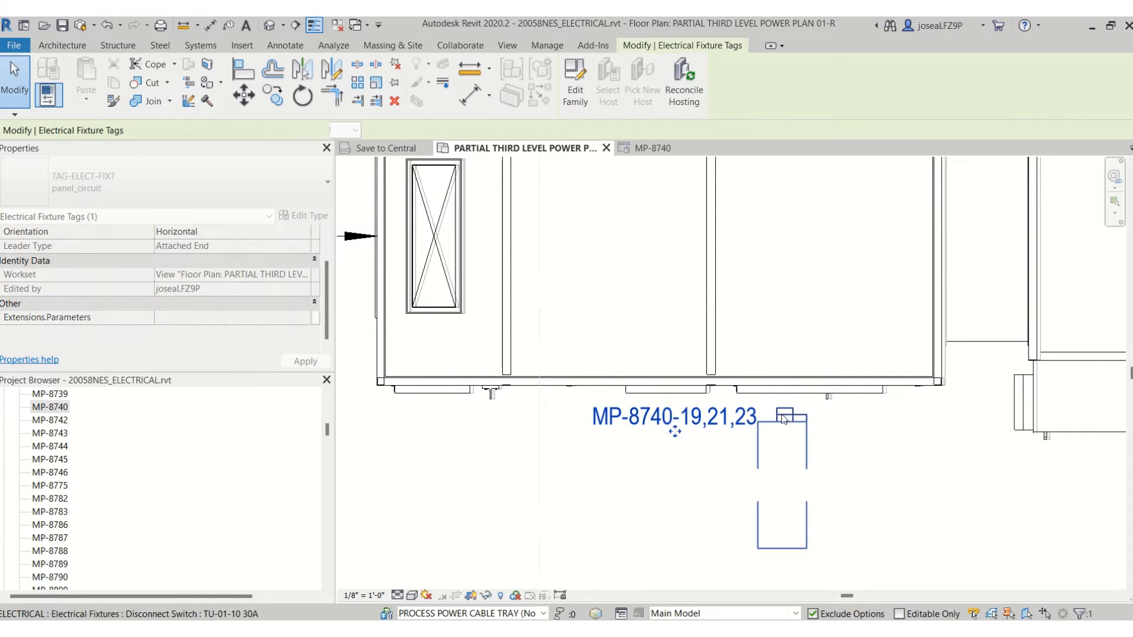
{"action": "left_click", "coordinate": [785, 442]}
{"action": "right_click", "coordinate": [871, 436]}
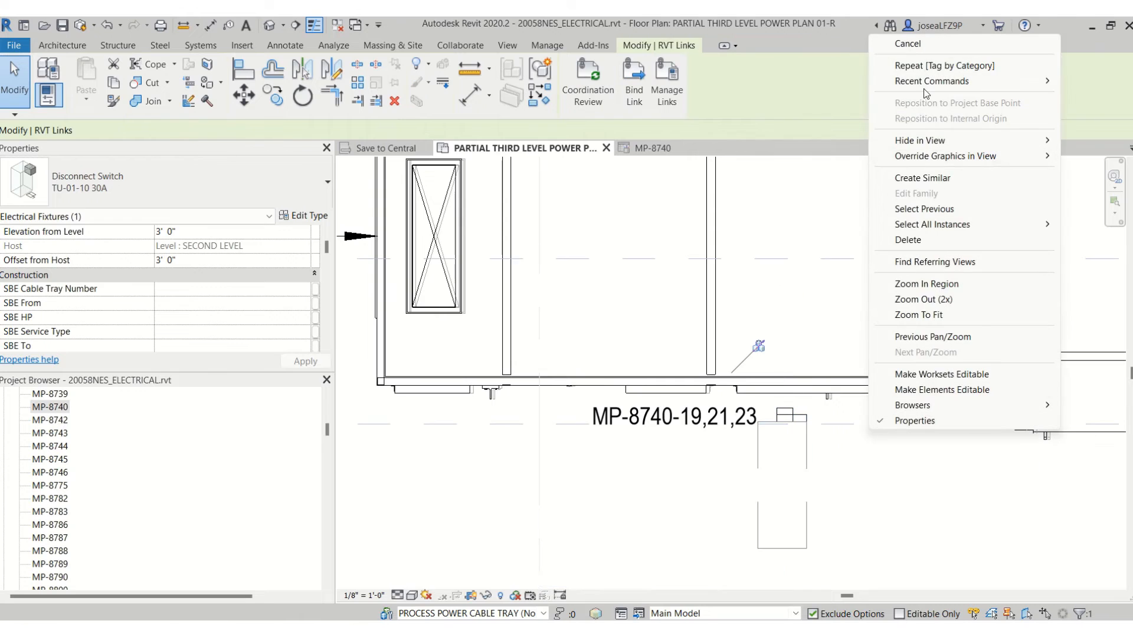
{"action": "left_click", "coordinate": [892, 42]}
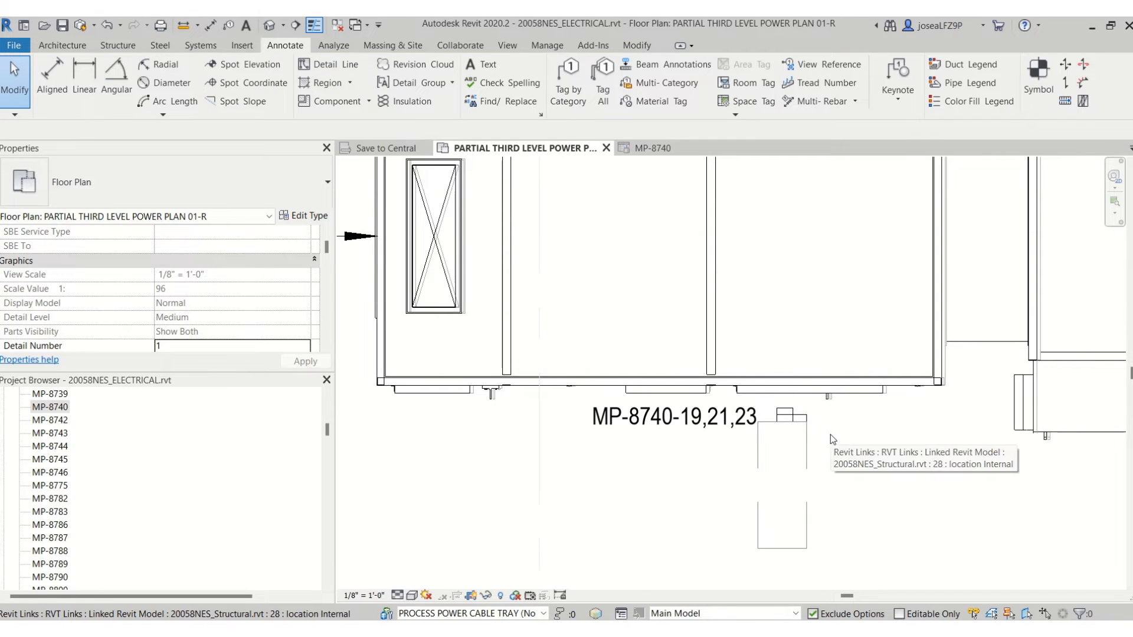
- Add a second category tag with a leader to the same disconnect switch
{"action": "left_click", "coordinate": [568, 88]}
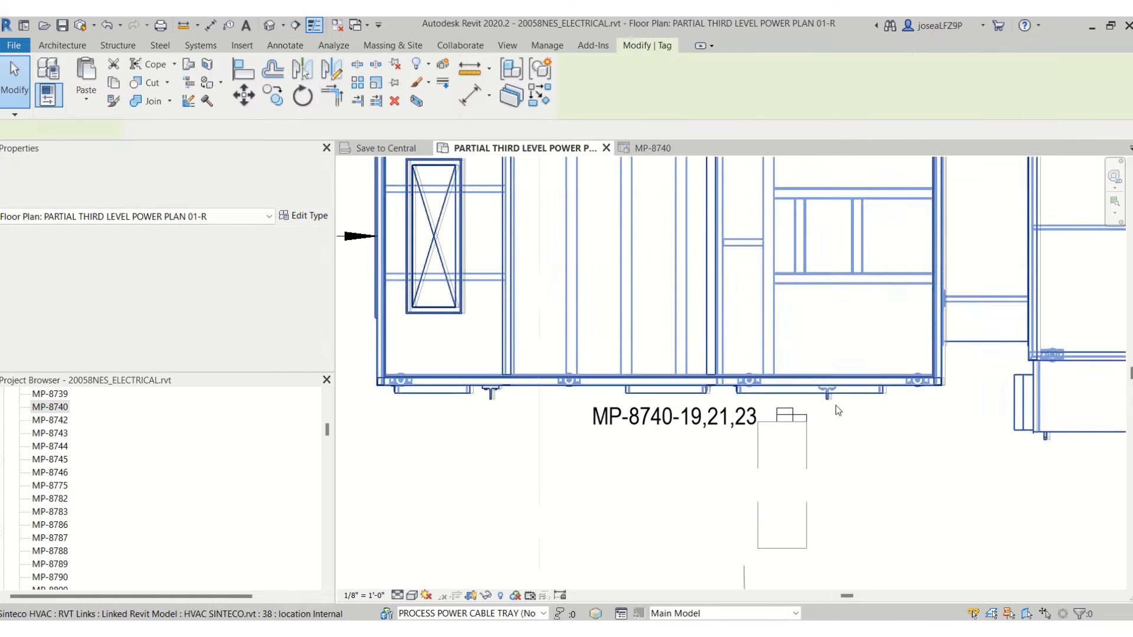
{"action": "left_click", "coordinate": [836, 406]}
{"action": "right_click", "coordinate": [855, 421]}
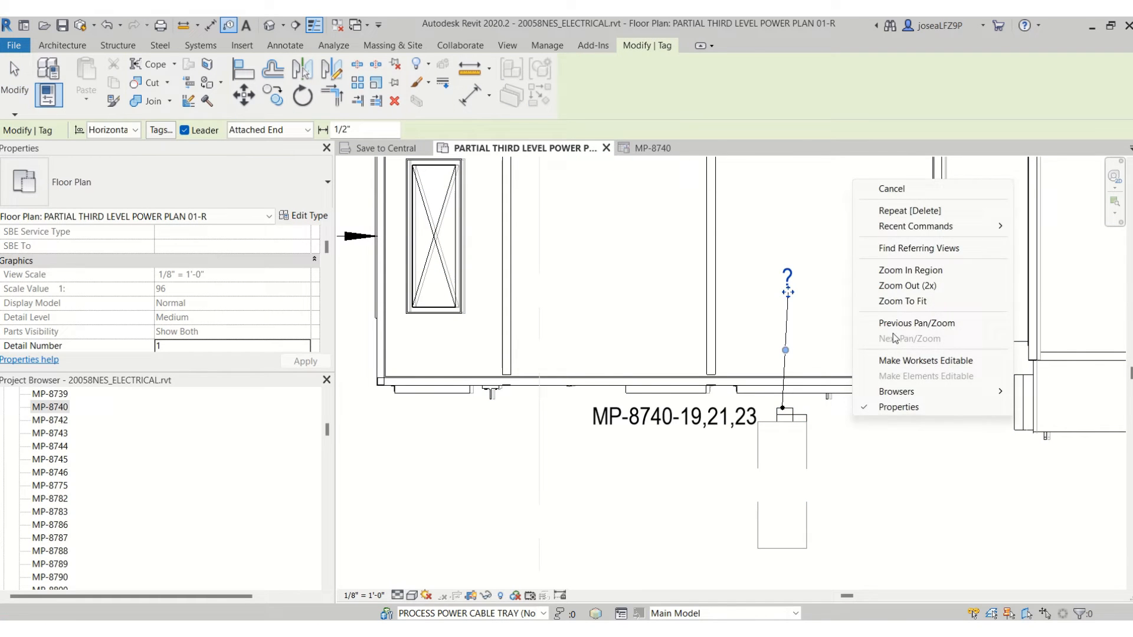
{"action": "left_click", "coordinate": [892, 185]}
{"action": "right_click", "coordinate": [872, 444]}
{"action": "left_click", "coordinate": [910, 249]}
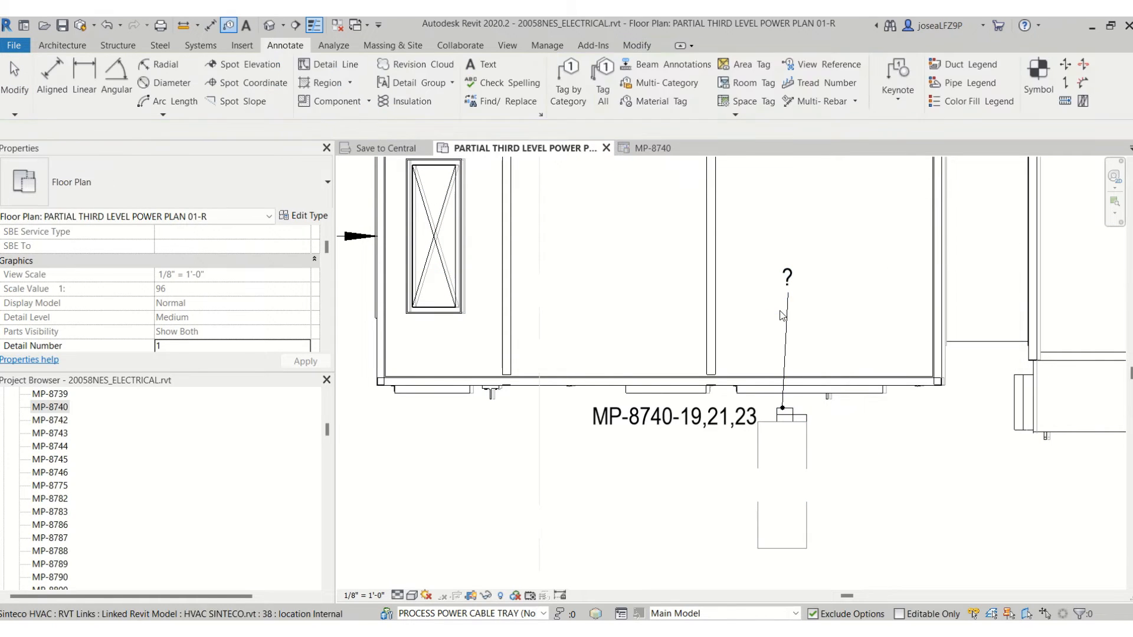
- Change the second tag to the comments type and place it without a leader directly below the panel circuit tag
{"action": "left_click", "coordinate": [787, 277]}
{"action": "left_click", "coordinate": [232, 177]}
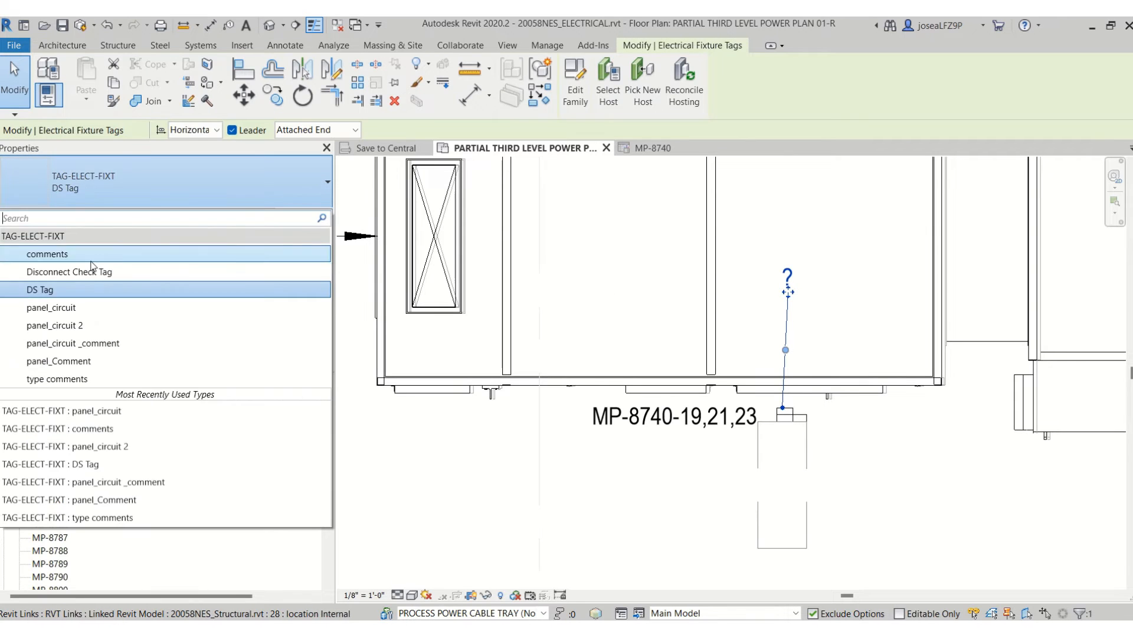
{"action": "left_click", "coordinate": [91, 253]}
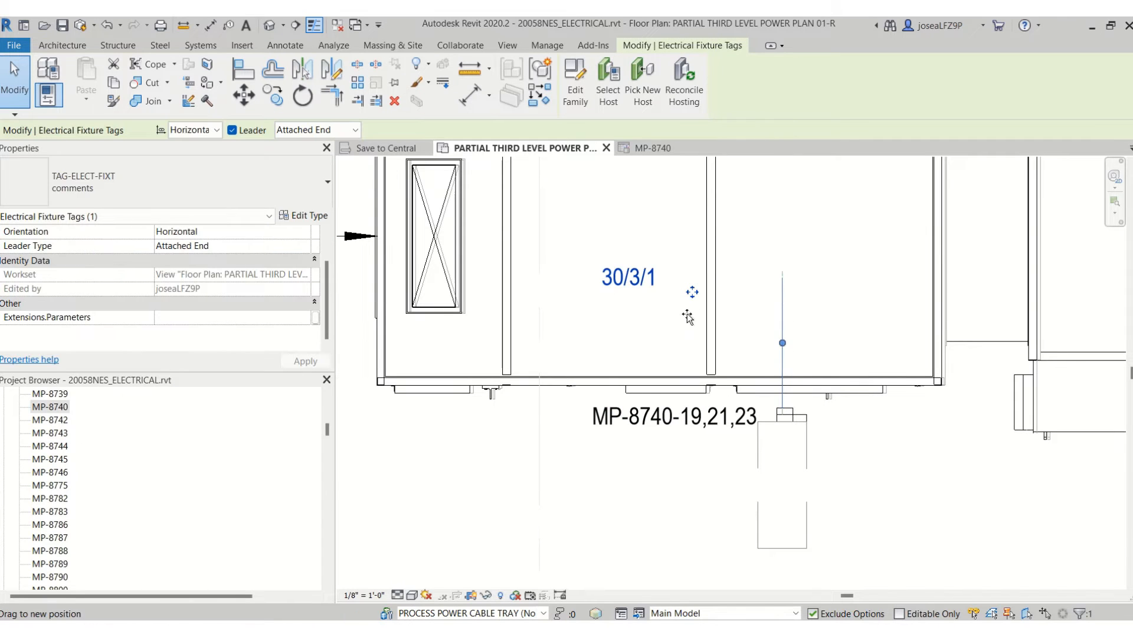
{"action": "left_click_drag", "start_coordinate": [693, 292], "coordinate": [682, 457]}
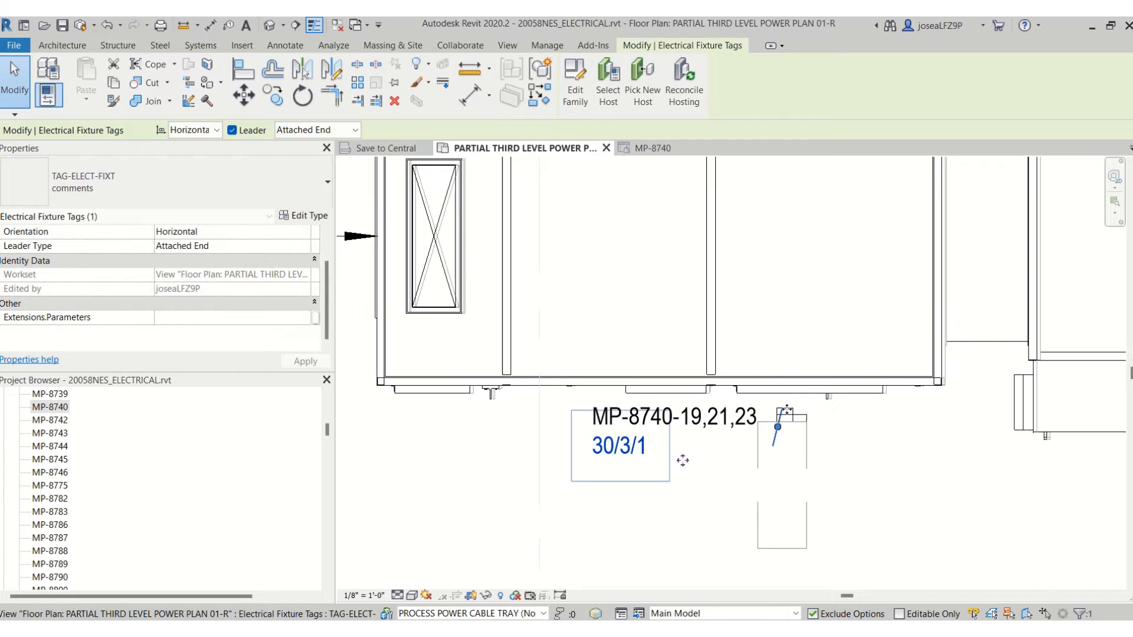
{"action": "left_click", "coordinate": [861, 256]}
{"action": "right_click", "coordinate": [862, 255]}
{"action": "left_click", "coordinate": [894, 51]}
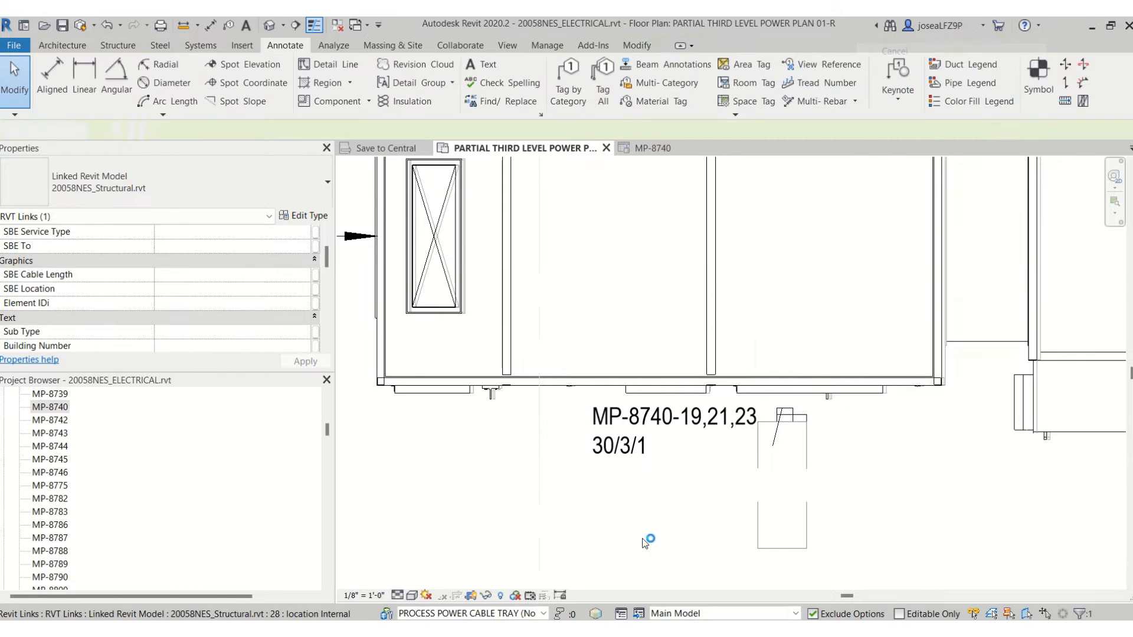
{"action": "left_click", "coordinate": [616, 460]}
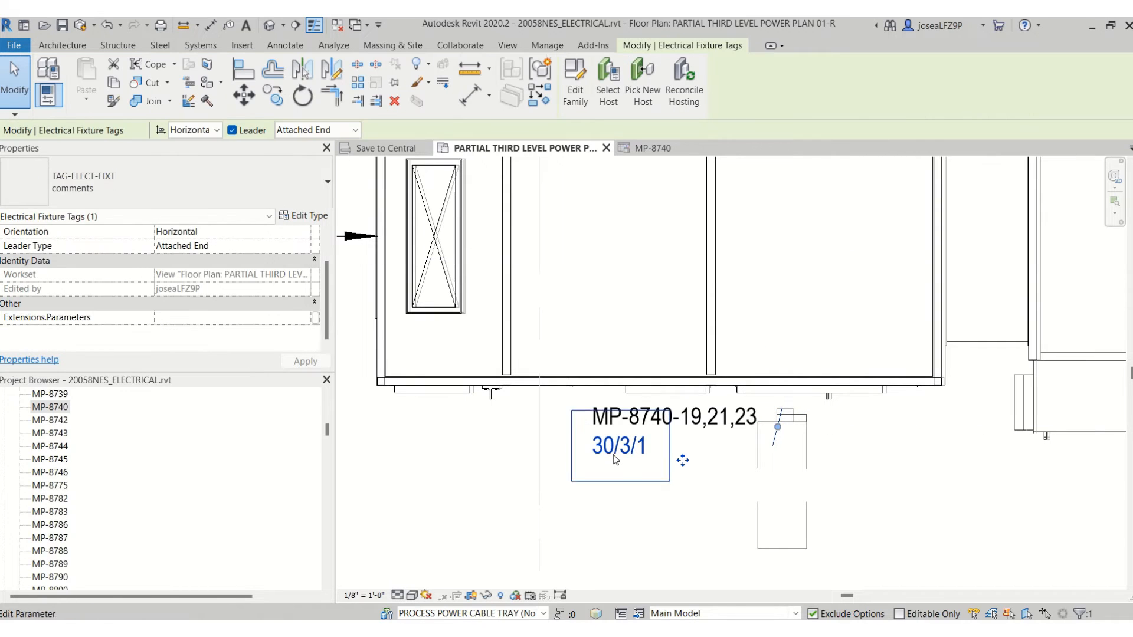
{"action": "left_click", "coordinate": [232, 130]}
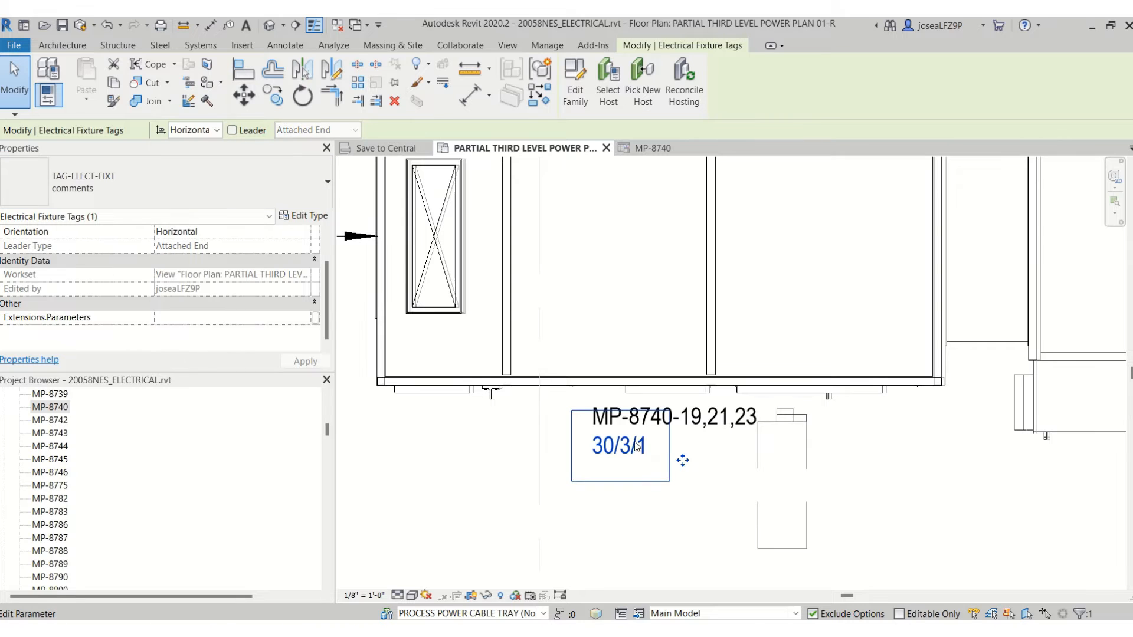
- Set the Comments value of the disconnect switch on the power plan to 30/3/1/NF and clear the selection
{"action": "left_click", "coordinate": [785, 430]}
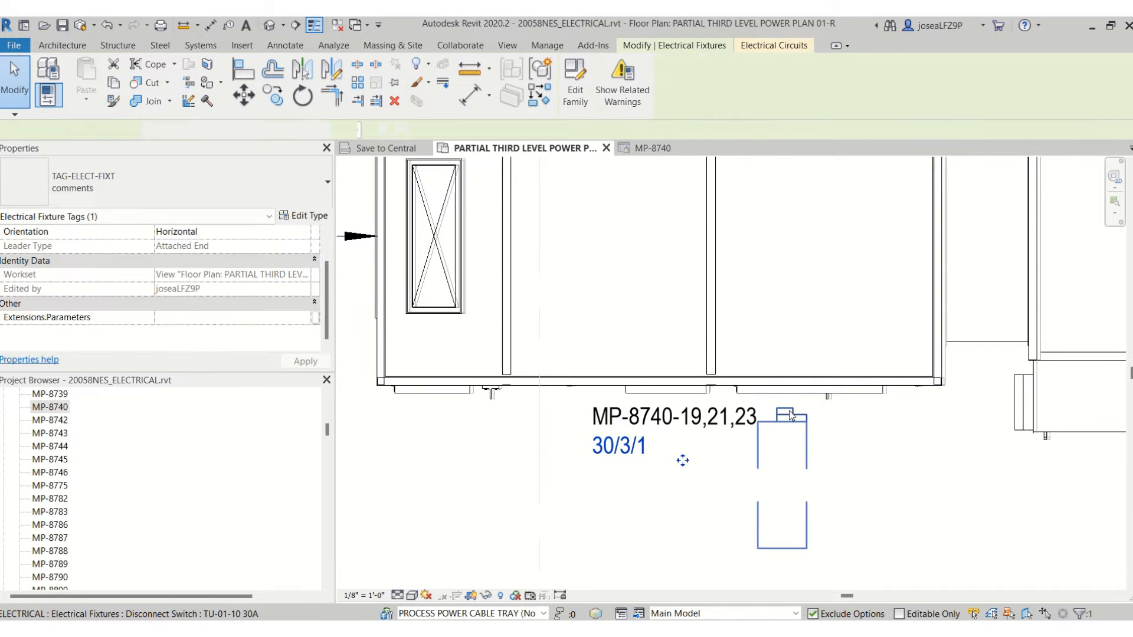
{"action": "scroll", "coordinate": [181, 294], "scroll_direction": "down", "scroll_amount": 10}
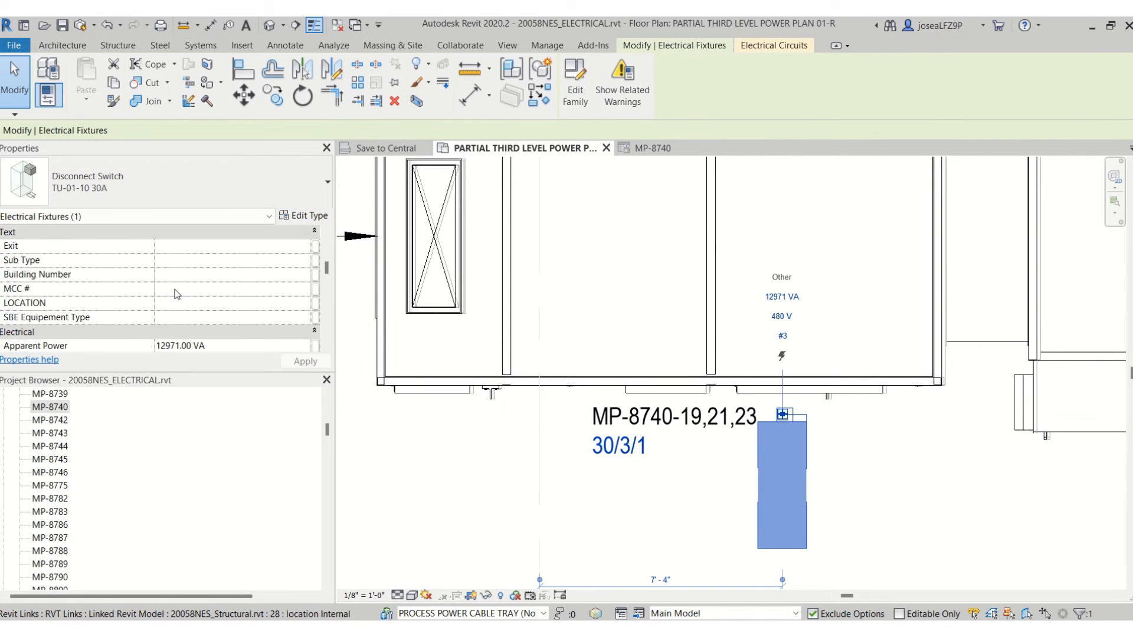
{"action": "scroll", "coordinate": [177, 298], "scroll_direction": "down", "scroll_amount": 1}
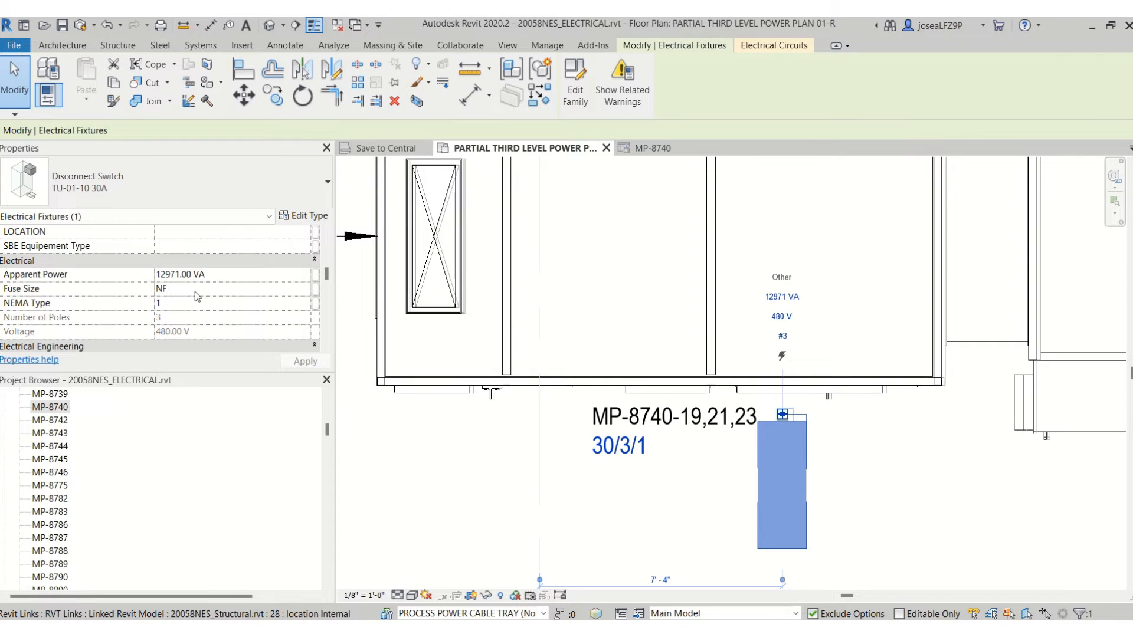
{"action": "scroll", "coordinate": [198, 293], "scroll_direction": "down", "scroll_amount": 4}
{"action": "left_click", "coordinate": [198, 303]}
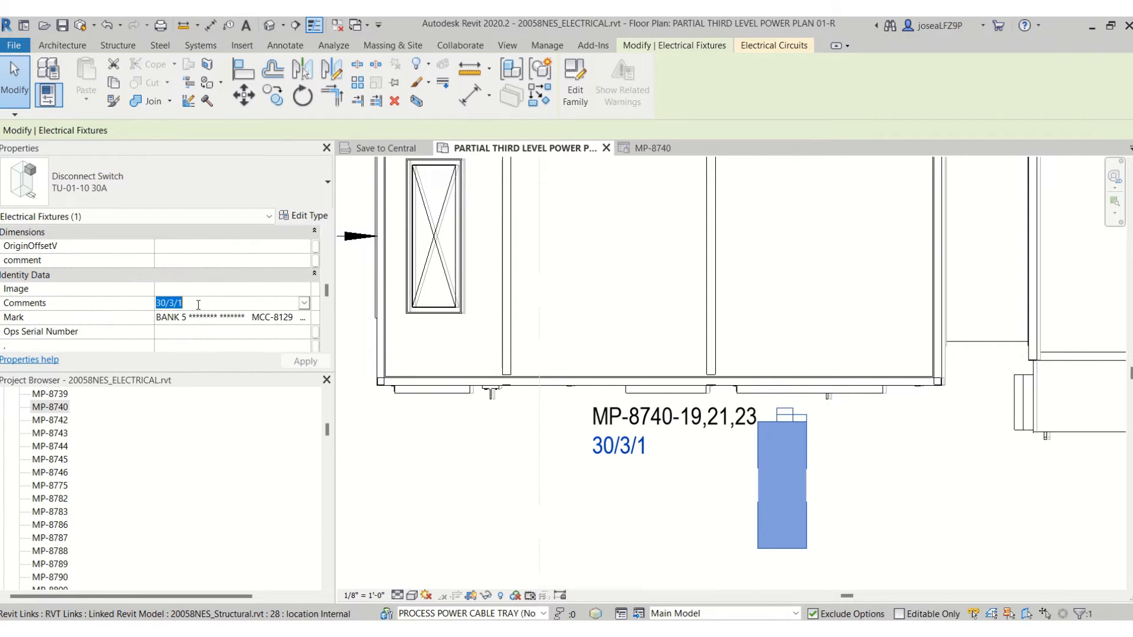
{"action": "left_click", "coordinate": [199, 303]}
{"action": "type", "text": "/N"}
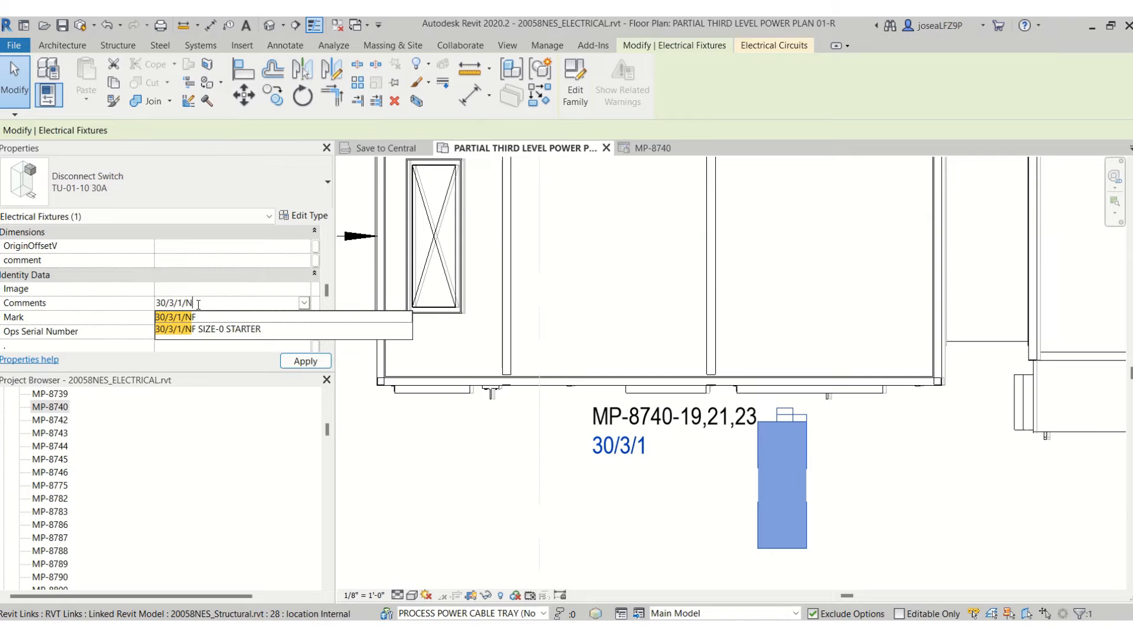
{"action": "type", "text": "F"}
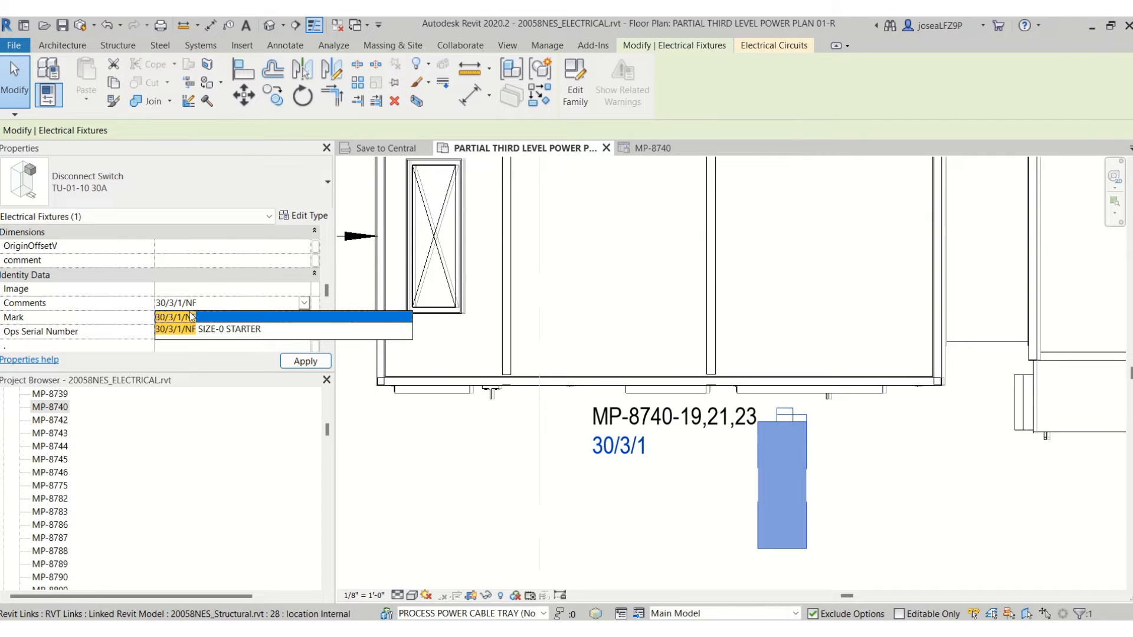
{"action": "left_click", "coordinate": [190, 317]}
{"action": "left_click", "coordinate": [672, 498]}
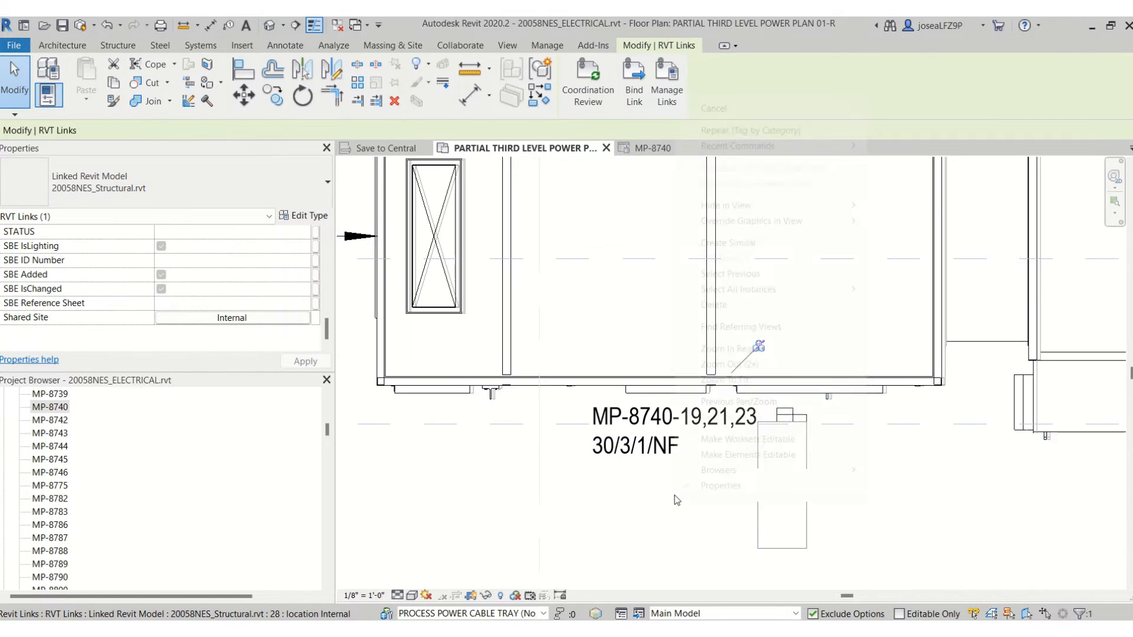
{"action": "right_click", "coordinate": [674, 494]}
{"action": "left_click", "coordinate": [740, 109]}
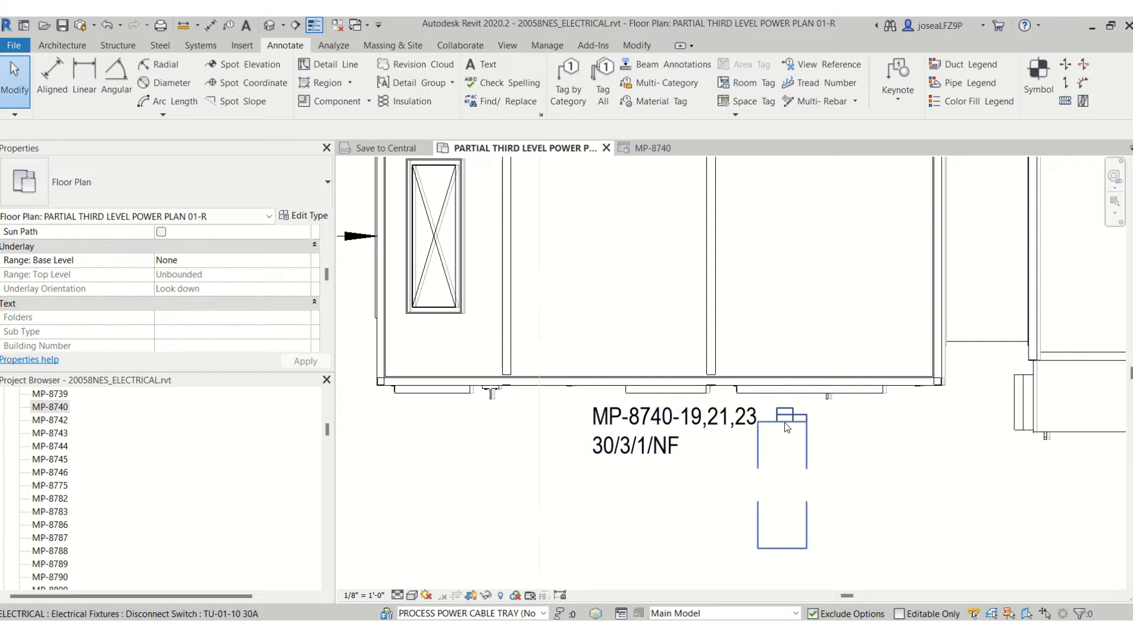
- Check the disconnect switch's apparent power against the unit electrical table in the Bluebeam Revu customer package, returning to the Revit power plan
{"action": "left_click", "coordinate": [654, 149]}
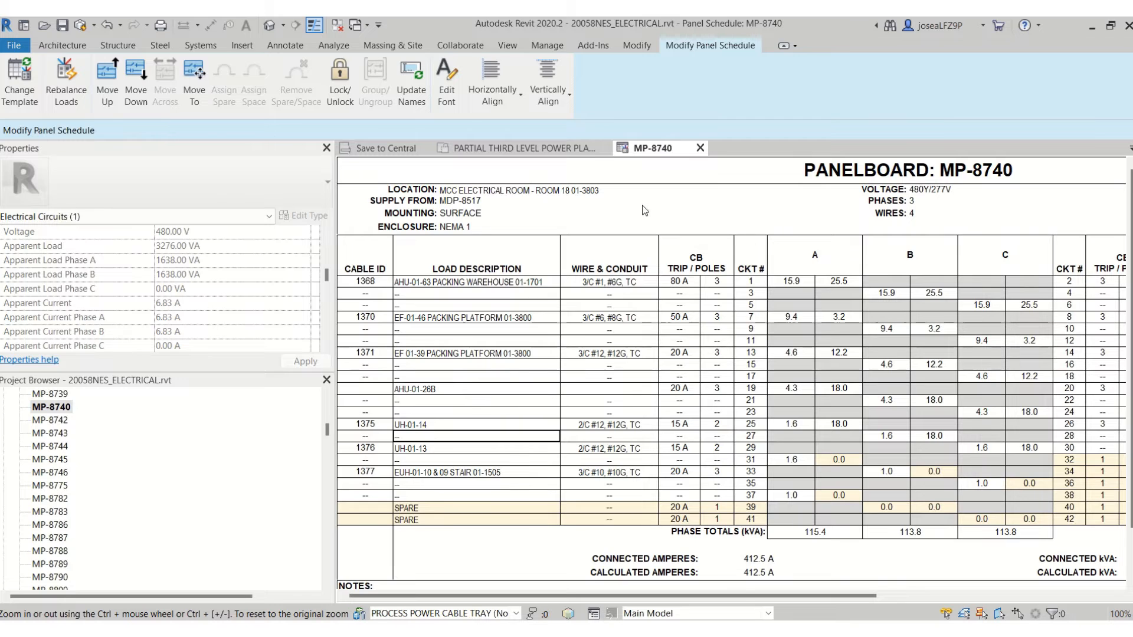
{"action": "left_click", "coordinate": [575, 148]}
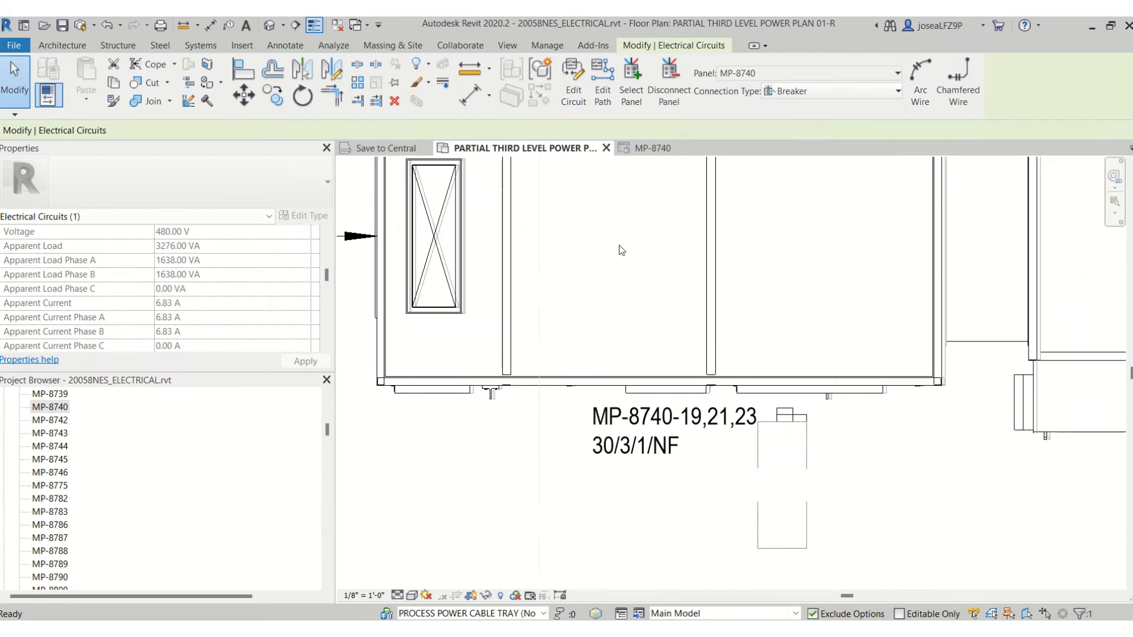
{"action": "left_click", "coordinate": [779, 425]}
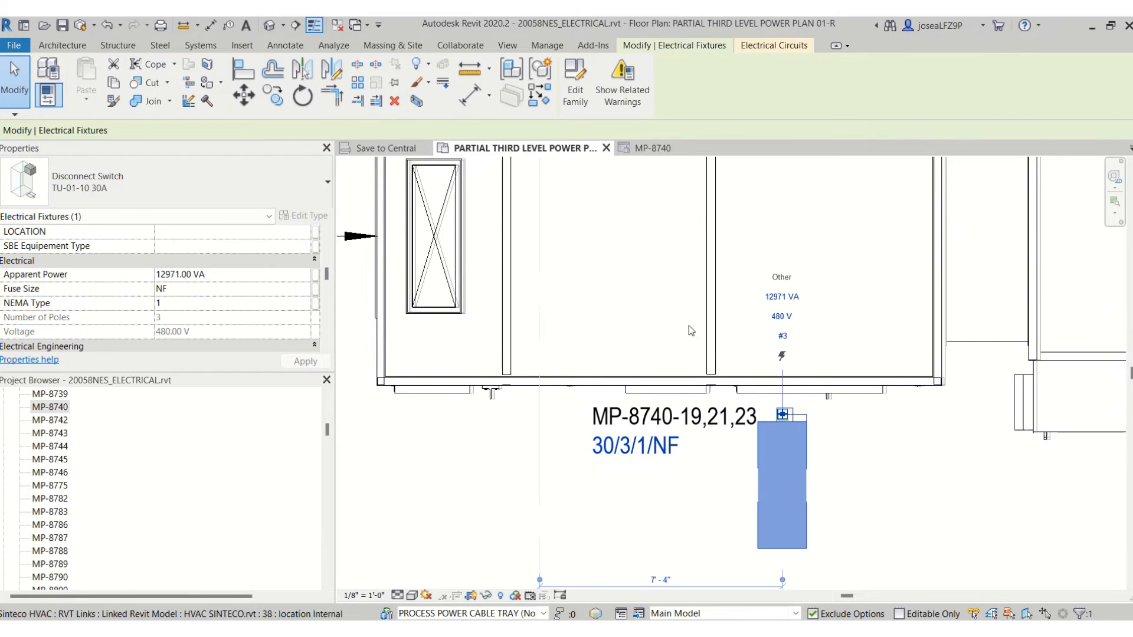
{"action": "left_click", "coordinate": [219, 281]}
{"action": "double_click", "coordinate": [219, 277]}
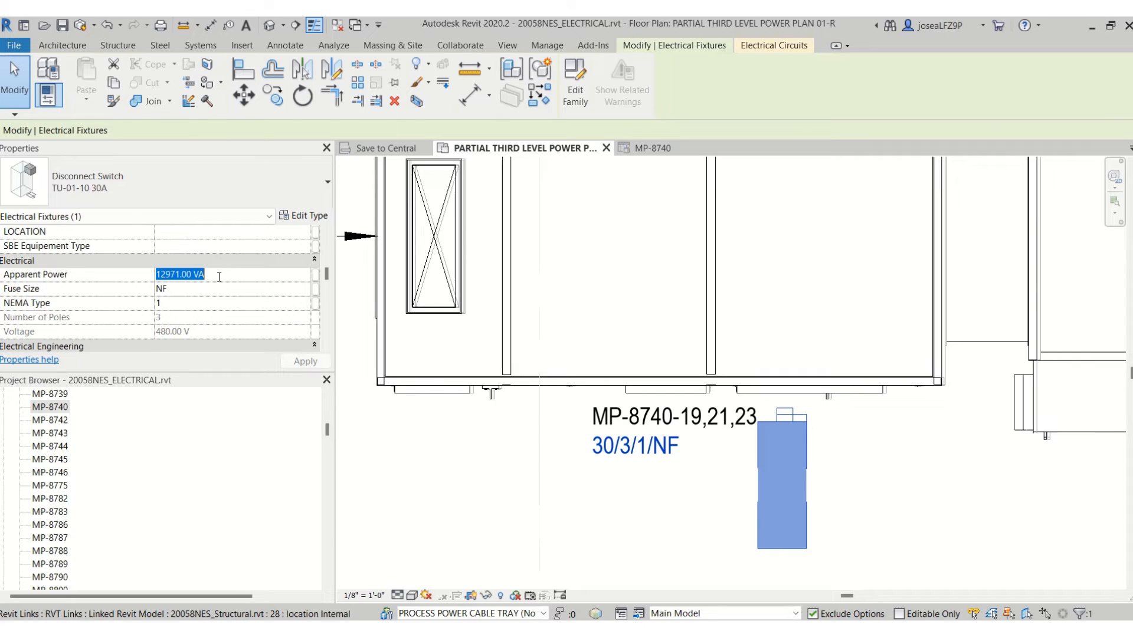
{"action": "left_click", "coordinate": [782, 629]}
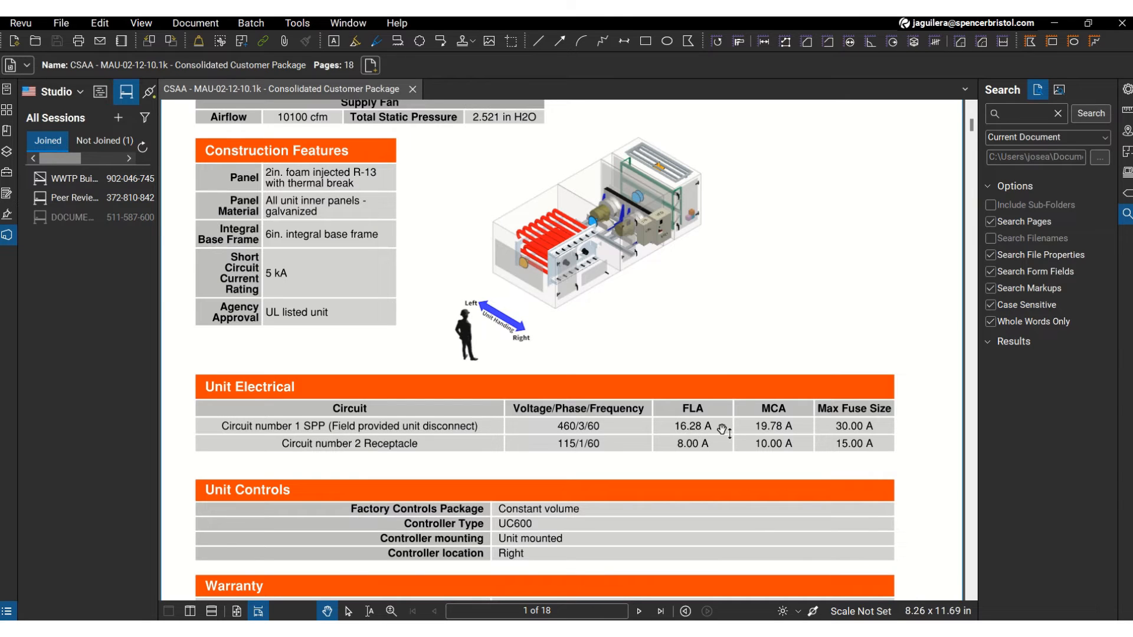
{"action": "left_click", "coordinate": [770, 615]}
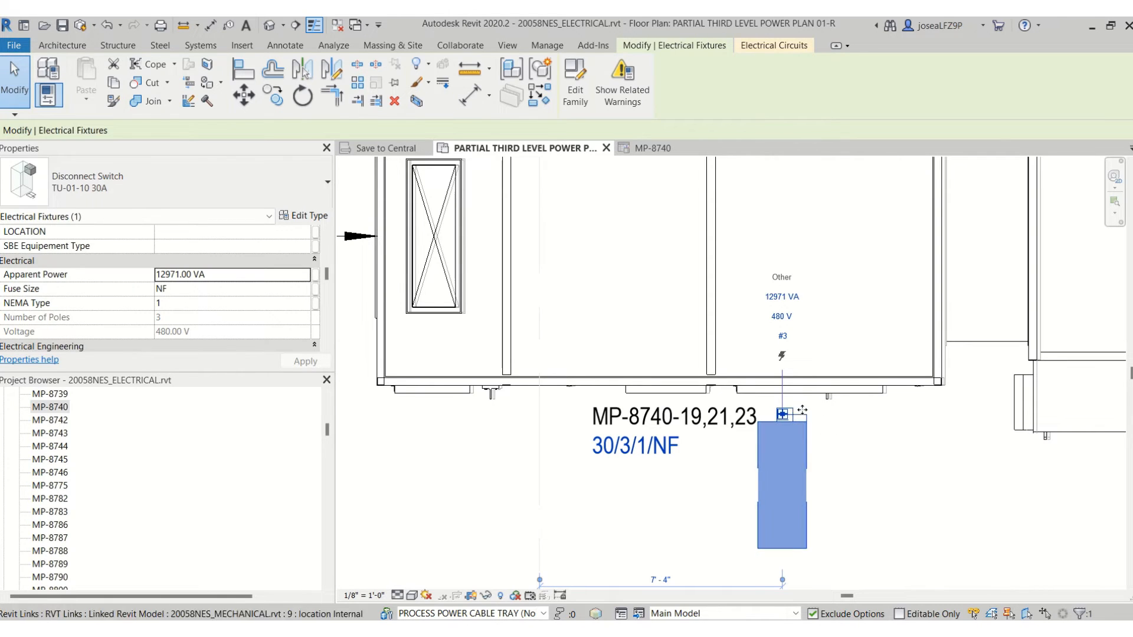
{"action": "left_click", "coordinate": [862, 411]}
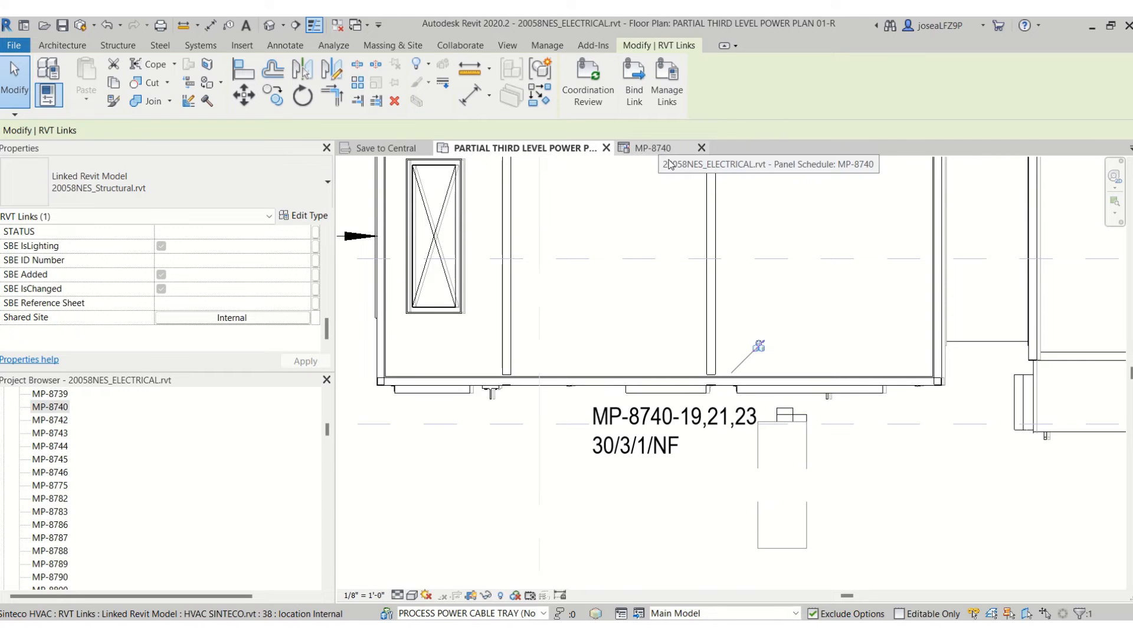
- Review the AHU-01-26B breaker in the MP-8740 schedule against the PowerPoint three-phase ampere equations and the Bluebeam unit electrical table
{"action": "left_click", "coordinate": [652, 148]}
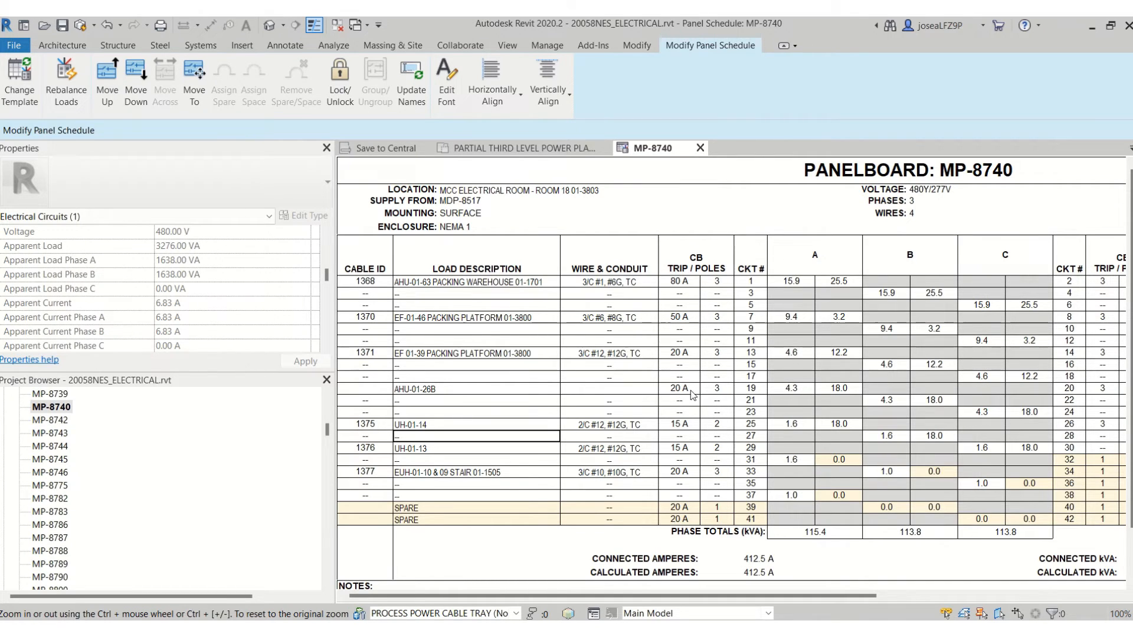
{"action": "left_click", "coordinate": [663, 388]}
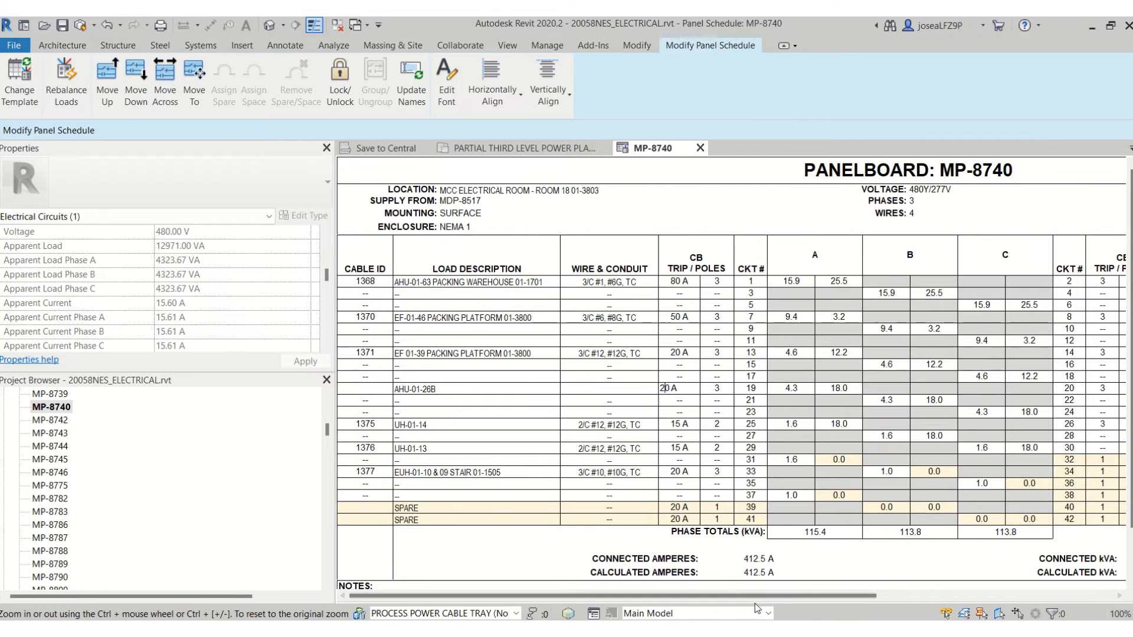
{"action": "key", "text": "alt+Tab"}
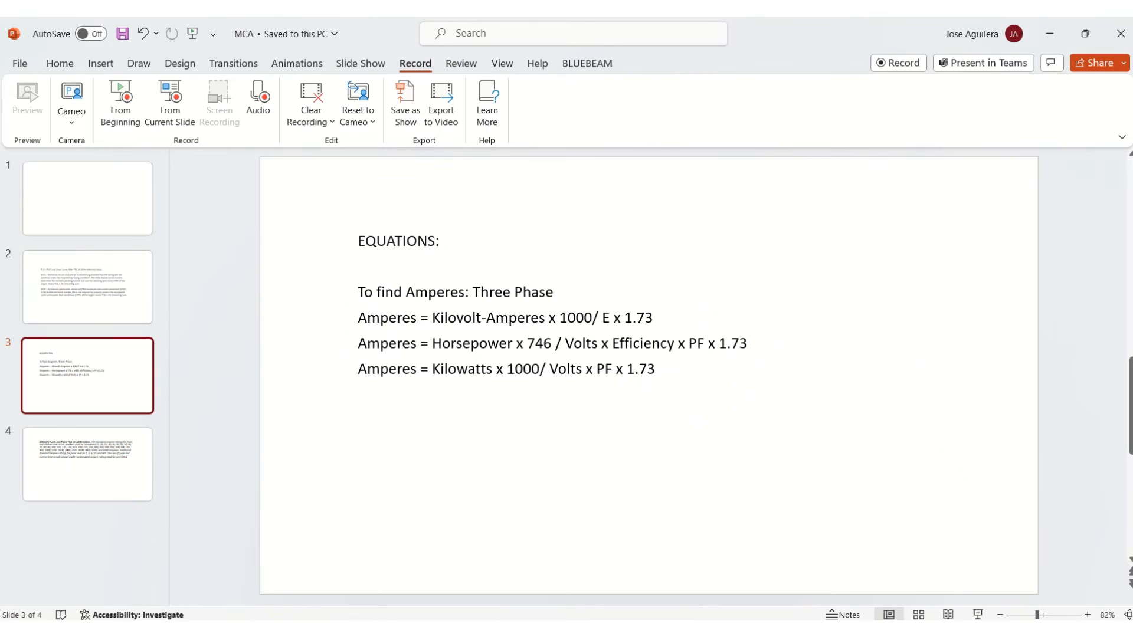
{"action": "left_click", "coordinate": [731, 498]}
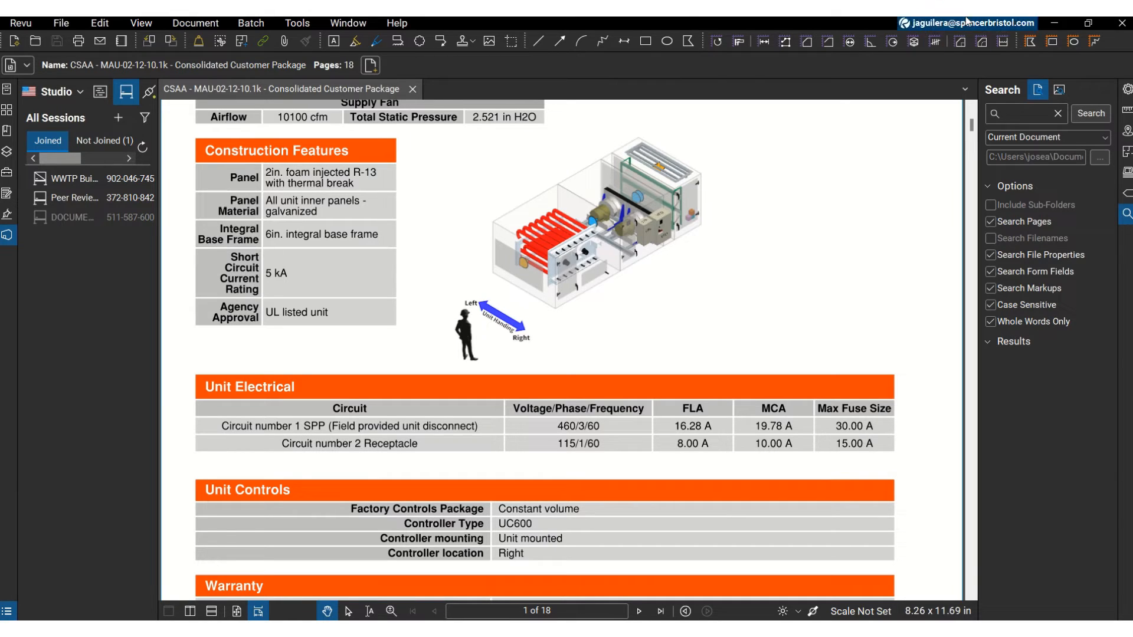
{"action": "key", "text": "alt+Tab"}
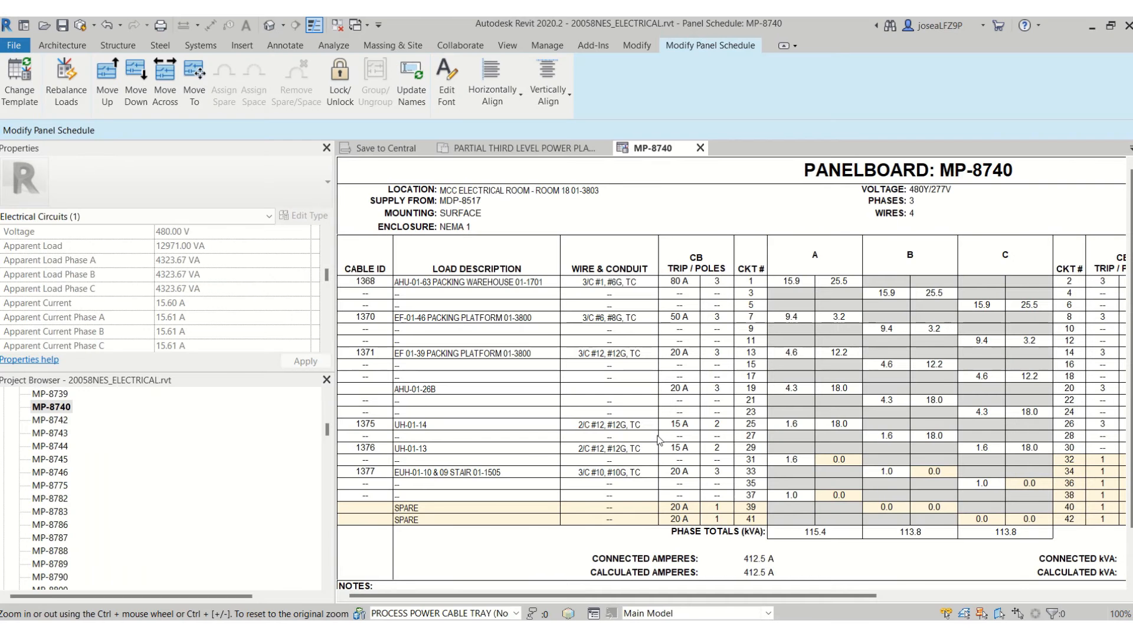
- Set the breaker trip rating of the AHU-01-26B circuit to 30 A in the MP-8740 panel schedule
{"action": "double_click", "coordinate": [678, 392]}
{"action": "left_click_drag", "start_coordinate": [664, 389], "coordinate": [660, 388]}
{"action": "type", "text": "3"}
{"action": "left_click", "coordinate": [723, 391]}
- Examine the AHU-01-26B circuit's properties for its length, wire type, wire size and conductor data
{"action": "left_click", "coordinate": [523, 391]}
{"action": "left_click", "coordinate": [524, 392]}
{"action": "scroll", "coordinate": [242, 308], "scroll_direction": "down", "scroll_amount": 4}
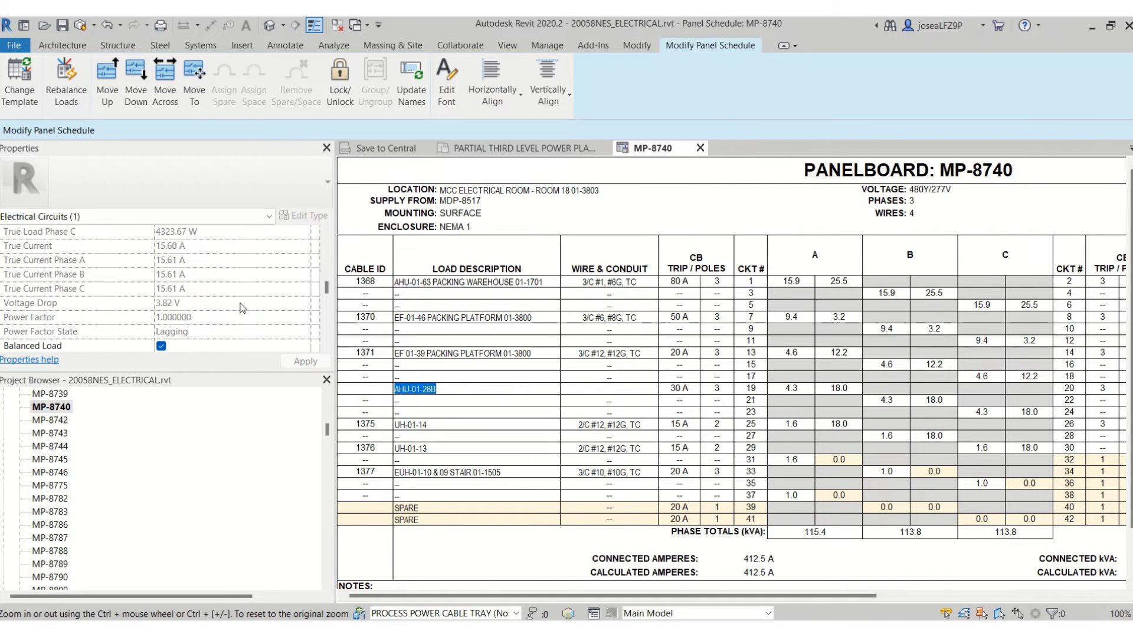
{"action": "scroll", "coordinate": [242, 308], "scroll_direction": "down", "scroll_amount": 3}
{"action": "scroll", "coordinate": [242, 307], "scroll_direction": "down", "scroll_amount": 1}
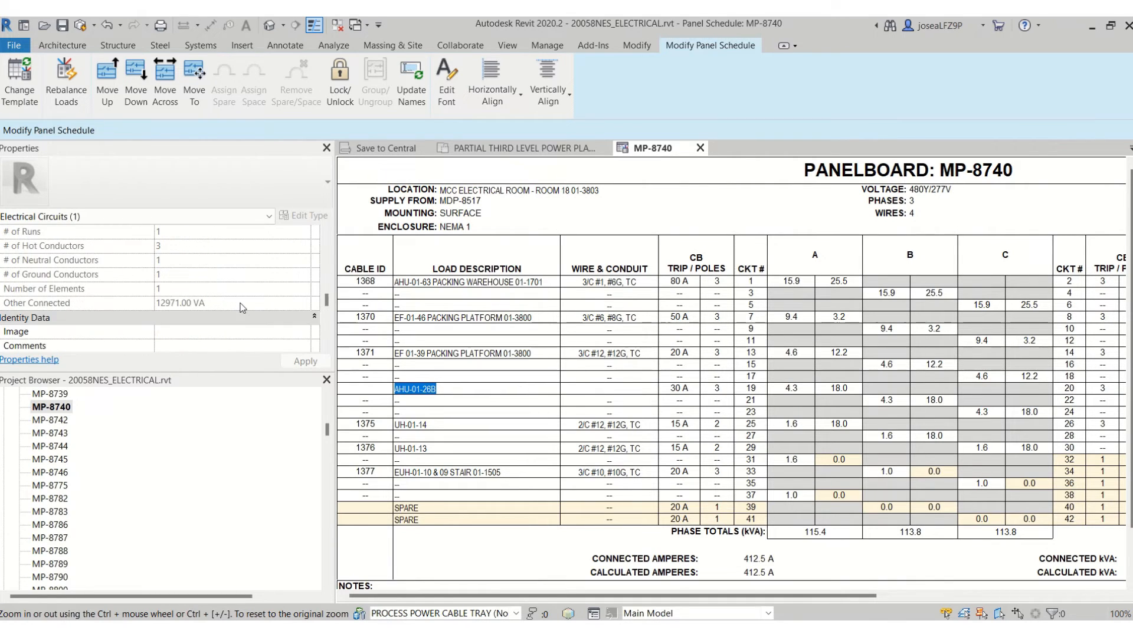
{"action": "scroll", "coordinate": [243, 307], "scroll_direction": "up", "scroll_amount": 1}
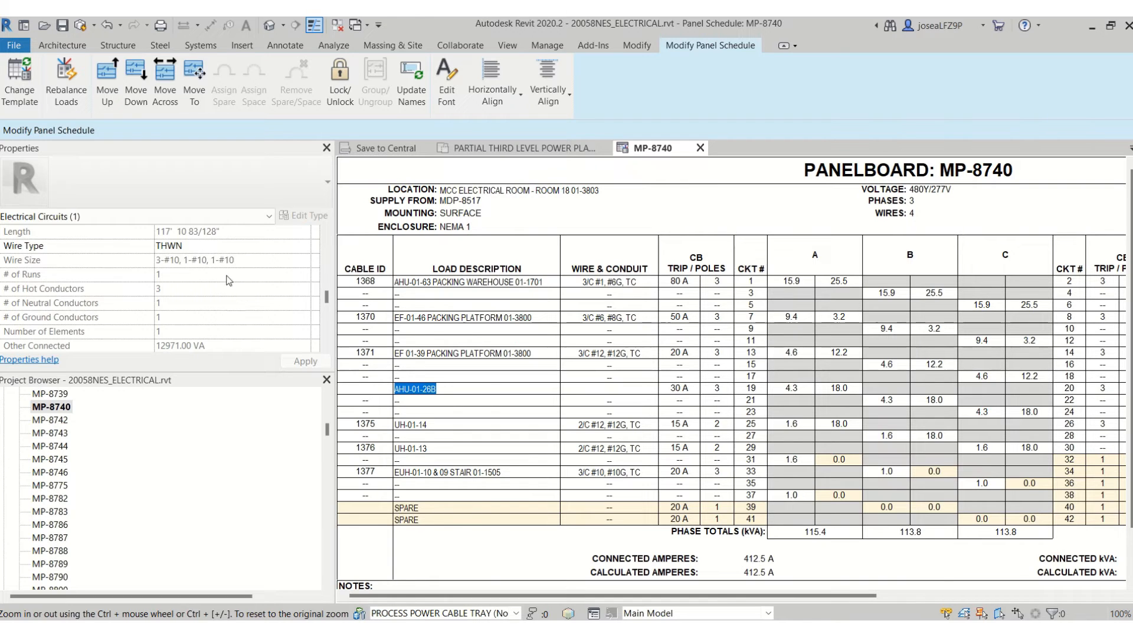
{"action": "scroll", "coordinate": [177, 242], "scroll_direction": "up", "scroll_amount": 1}
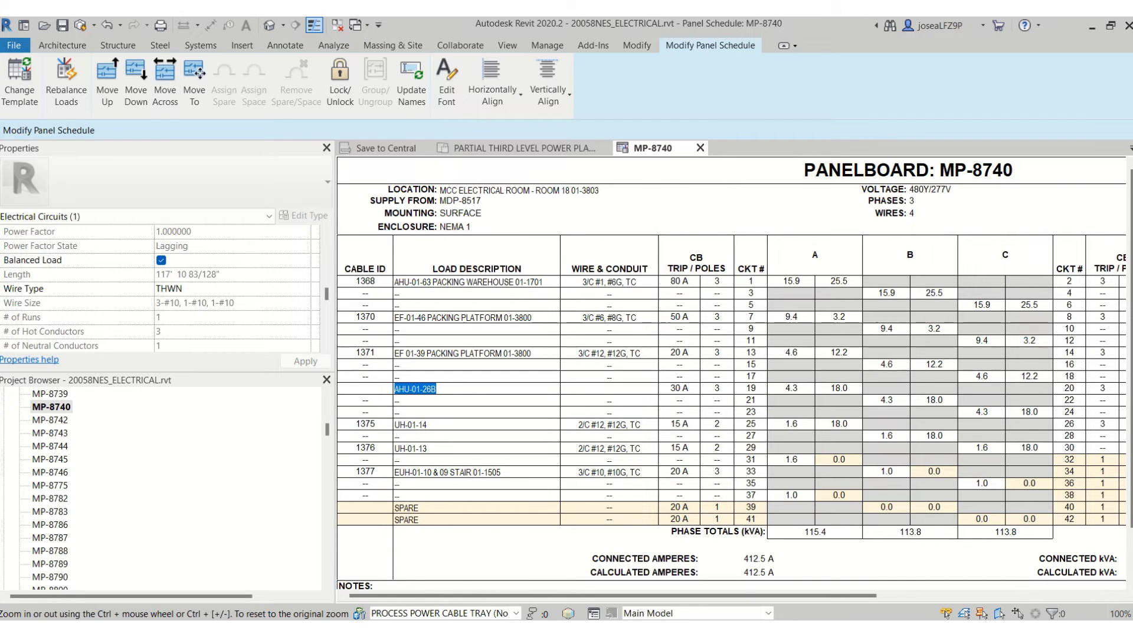
- Switch to the VoltageDropCalculator workbook in Excel and review its amps entry and the available wire sizes
{"action": "key", "text": "alt+Tab"}
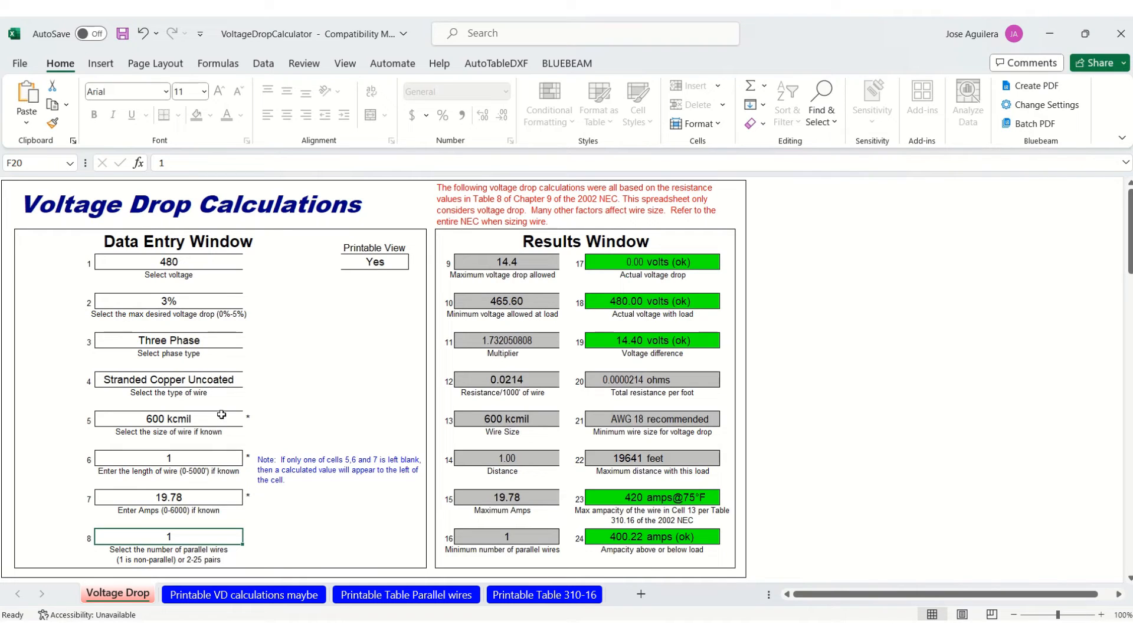
{"action": "double_click", "coordinate": [201, 500]}
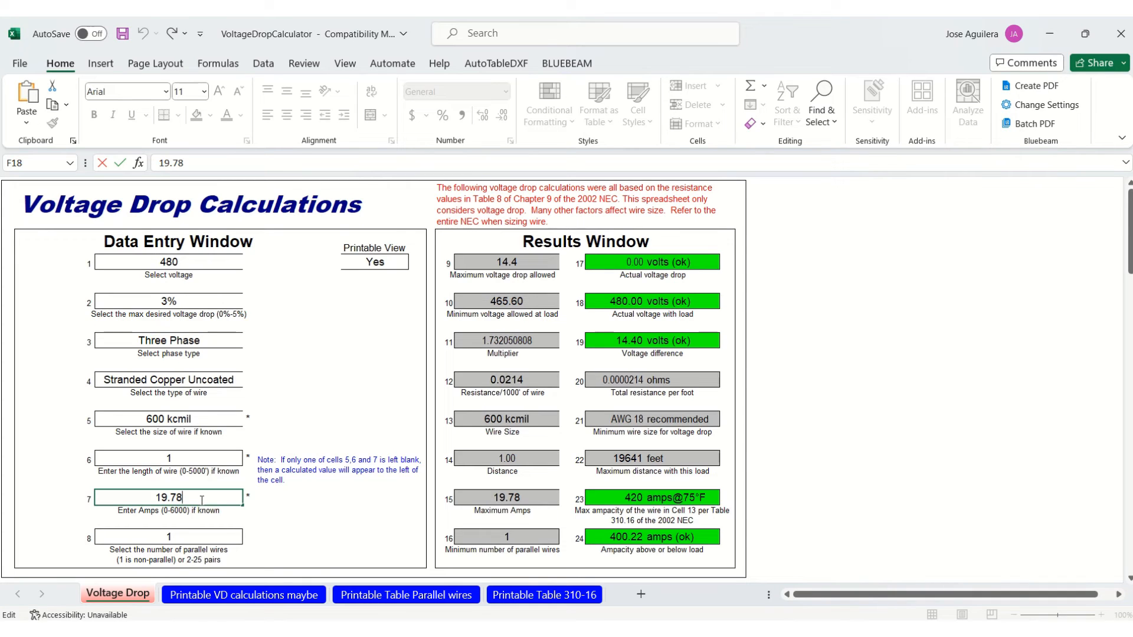
{"action": "left_click_drag", "start_coordinate": [201, 500], "coordinate": [177, 497]}
{"action": "left_click", "coordinate": [236, 416]}
{"action": "left_click", "coordinate": [248, 419]}
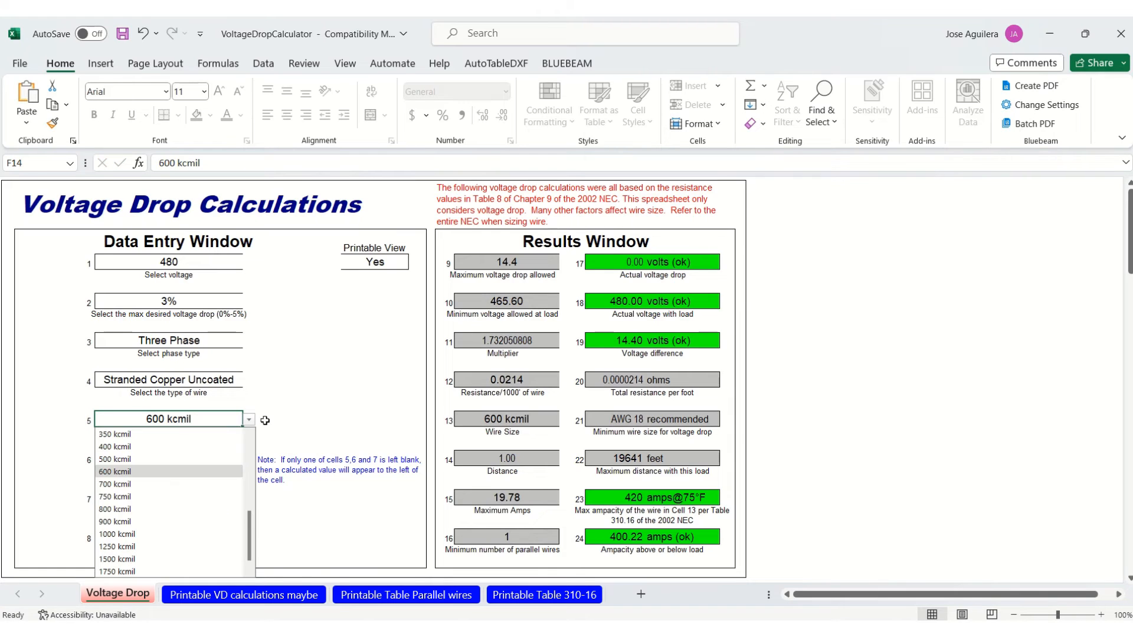
{"action": "left_click", "coordinate": [293, 414]}
- Set the wire length to 120 feet in the voltage drop calculator
{"action": "double_click", "coordinate": [193, 455]}
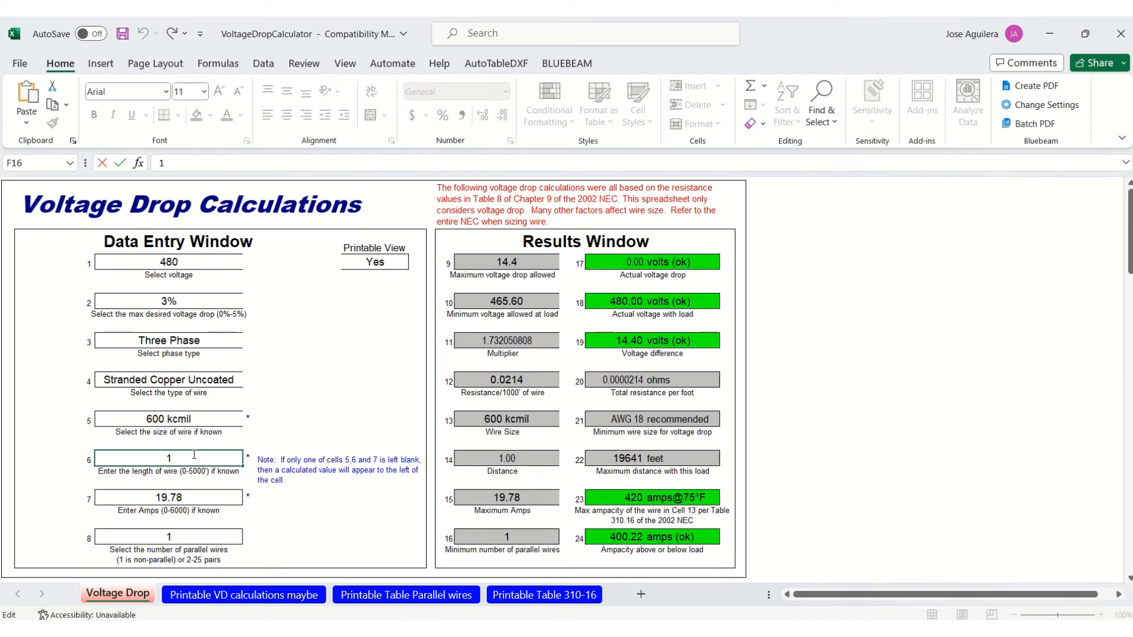
{"action": "type", "text": "1"}
{"action": "type", "text": "8"}
{"action": "key", "text": "BackSpace"}
{"action": "key", "text": "BackSpace"}
{"action": "type", "text": "20"}
{"action": "left_click", "coordinate": [336, 382]}
- Set the wire size to AWG 10 in the voltage drop calculator and switch back to the Revit panel schedule
{"action": "left_click", "coordinate": [224, 421]}
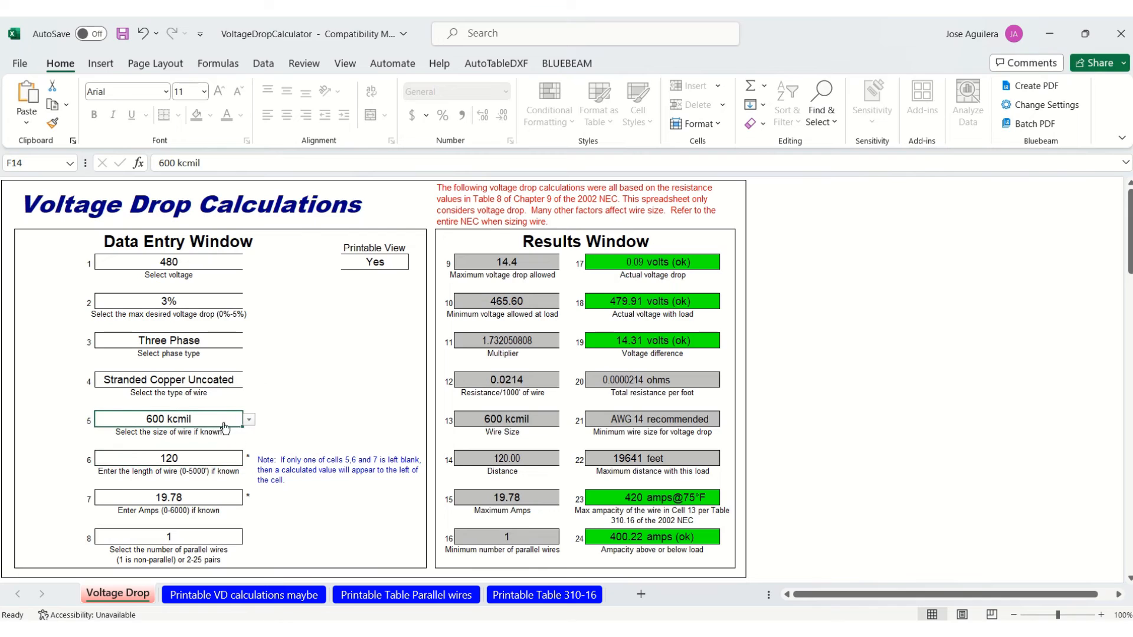
{"action": "left_click", "coordinate": [248, 420]}
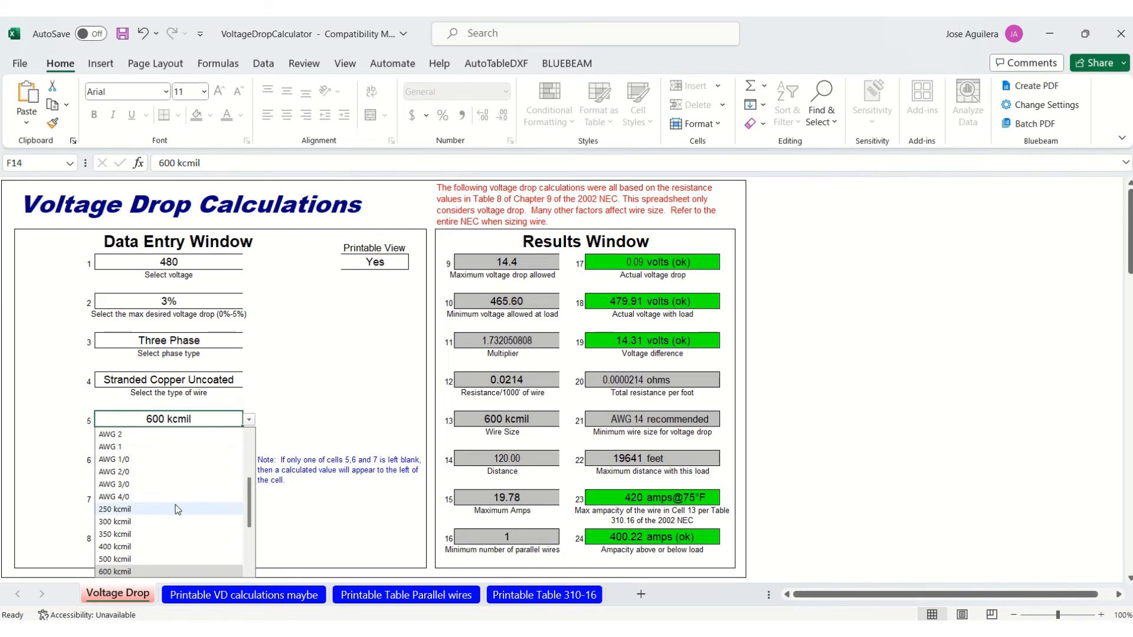
{"action": "scroll", "coordinate": [218, 501], "scroll_direction": "up", "scroll_amount": 3}
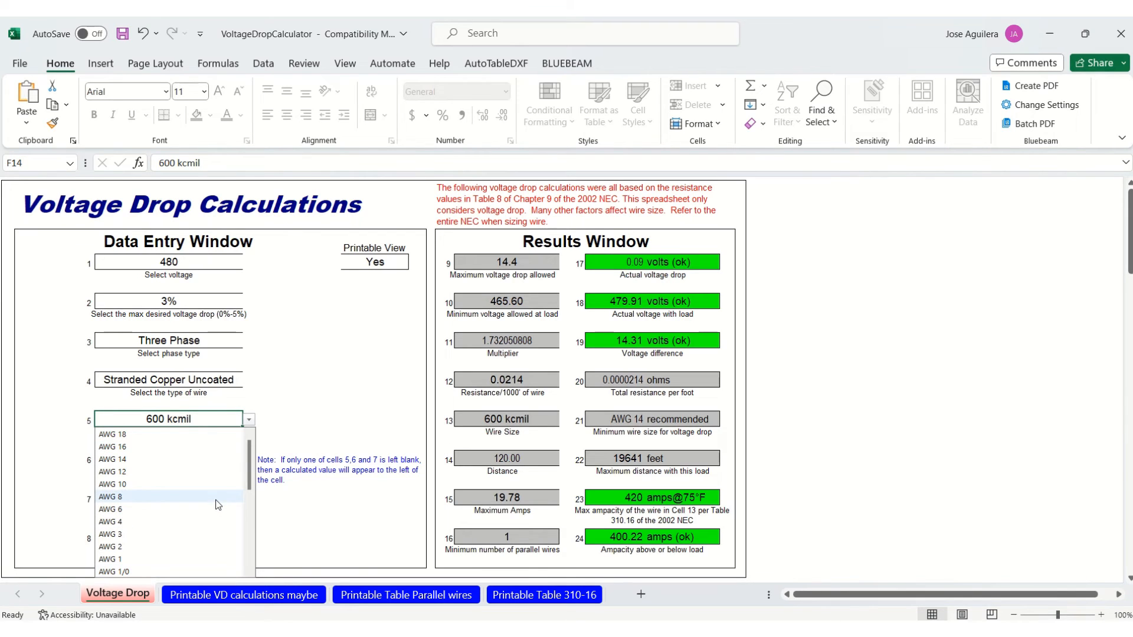
{"action": "scroll", "coordinate": [218, 505], "scroll_direction": "down", "scroll_amount": 2}
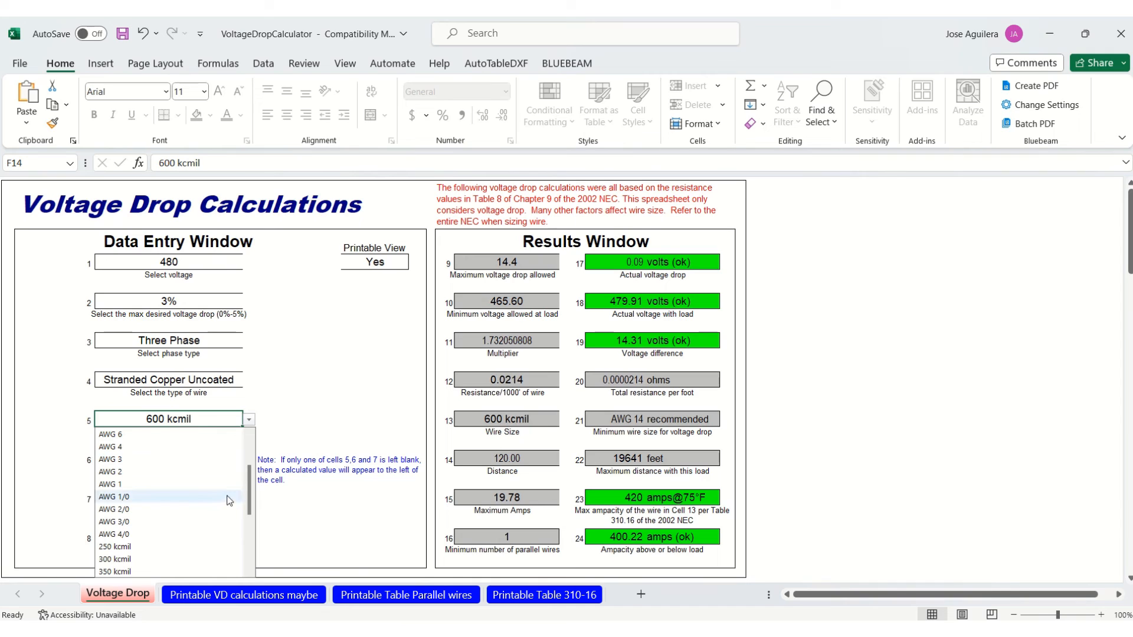
{"action": "scroll", "coordinate": [217, 502], "scroll_direction": "up", "scroll_amount": 2}
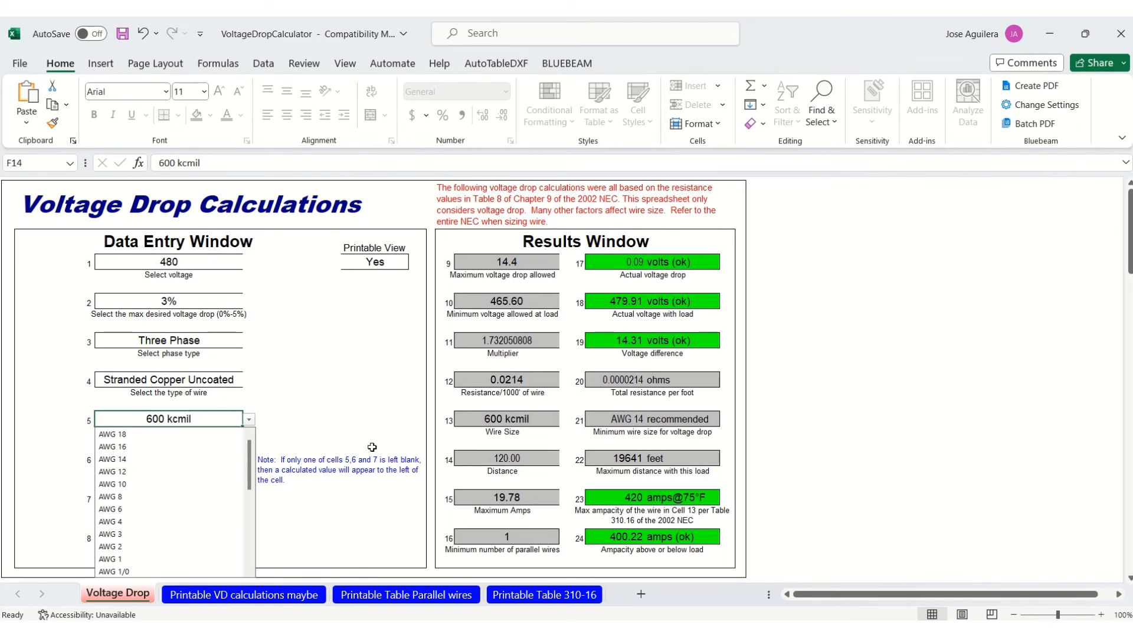
{"action": "left_click", "coordinate": [142, 483]}
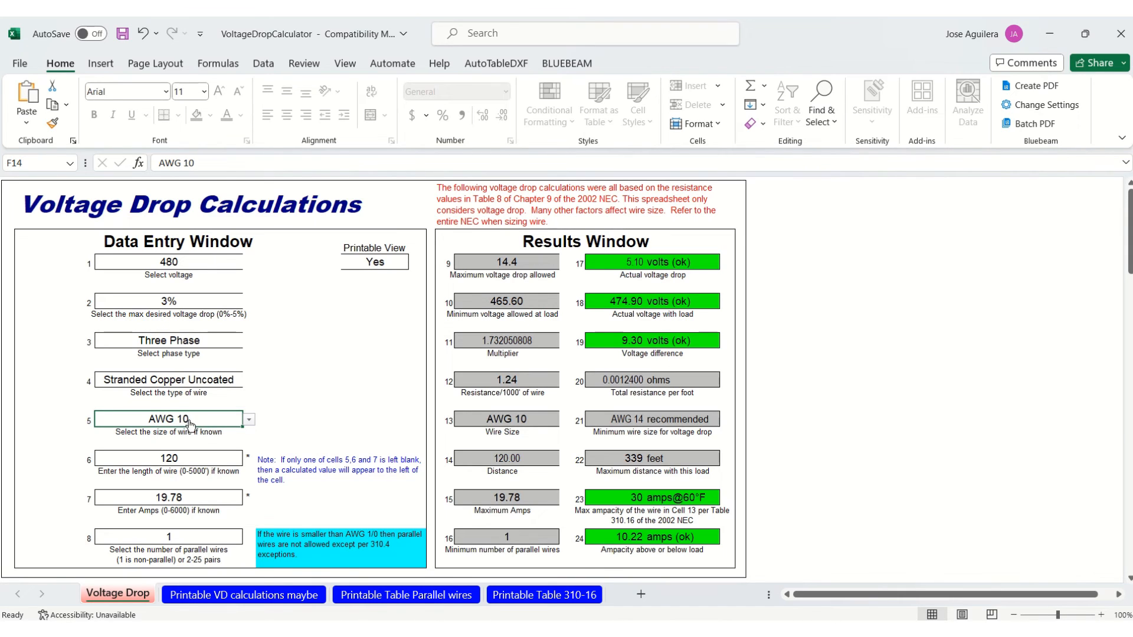
{"action": "left_click", "coordinate": [578, 539]}
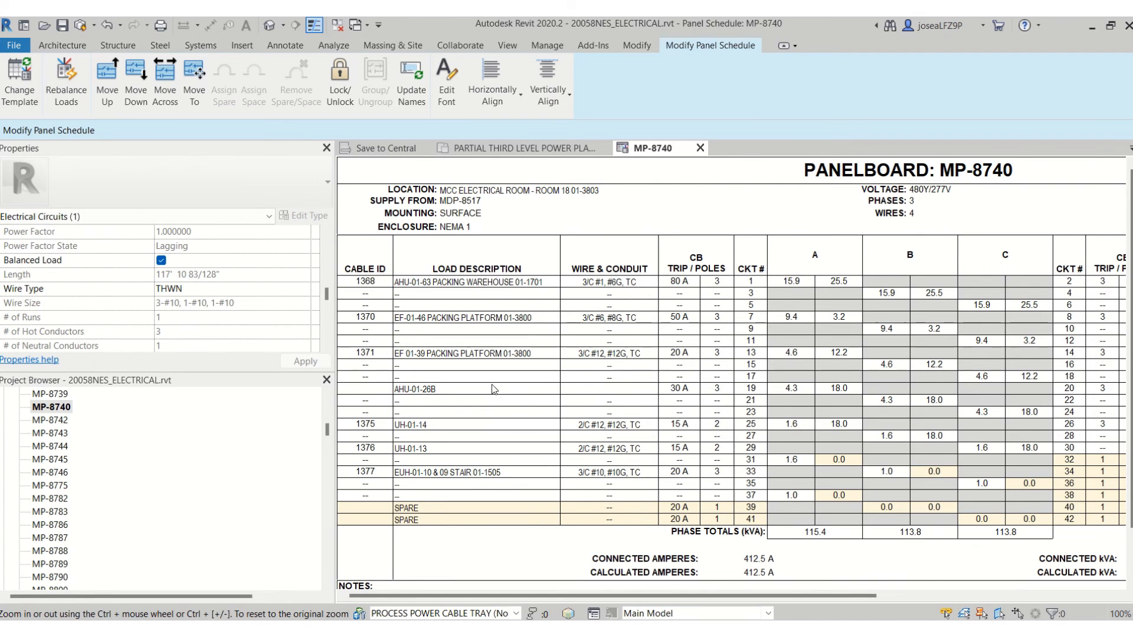
- Copy the wire and conduit entry of EF 01-39 PACKING PLATFORM into the AHU-01-26B row of the panel schedule
{"action": "left_click", "coordinate": [644, 352]}
{"action": "left_click_drag", "start_coordinate": [644, 352], "coordinate": [577, 356]}
{"action": "key", "text": "ctrl+c"}
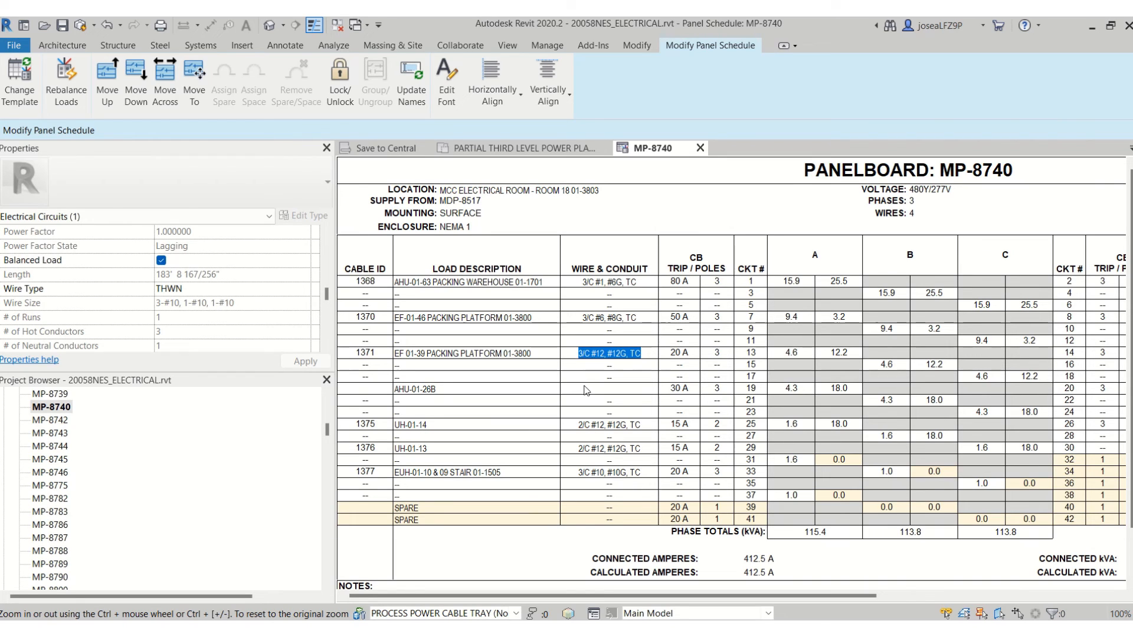
{"action": "left_click", "coordinate": [590, 389]}
{"action": "key", "text": "ctrl+v"}
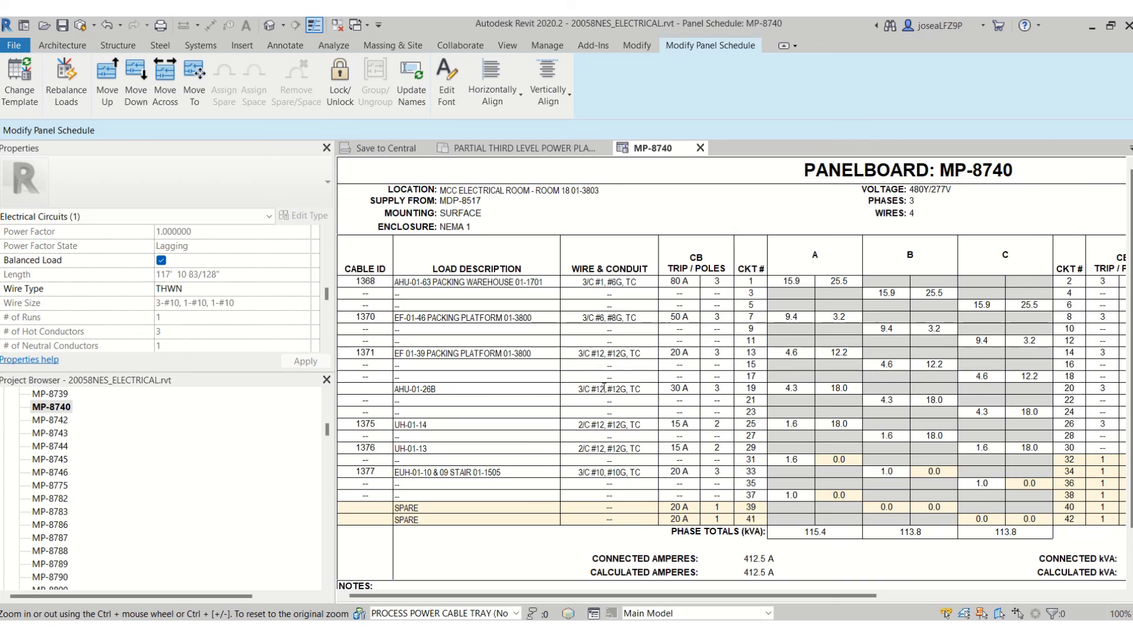
- Change both wire sizes in the AHU-01-26B wire and conduit entry so it reads 3/C #10, #10G, TC
{"action": "double_click", "coordinate": [601, 388]}
{"action": "type", "text": "10"}
{"action": "left_click_drag", "start_coordinate": [621, 389], "coordinate": [616, 388]}
{"action": "type", "text": "0"}
{"action": "left_click", "coordinate": [449, 391]}
- Return to the partial third level power plan, review the Unit Electrical data in the CSAA - MAU-02-12-10.1k PDF in Revu, and switch back to Revit
{"action": "left_click", "coordinate": [570, 152]}
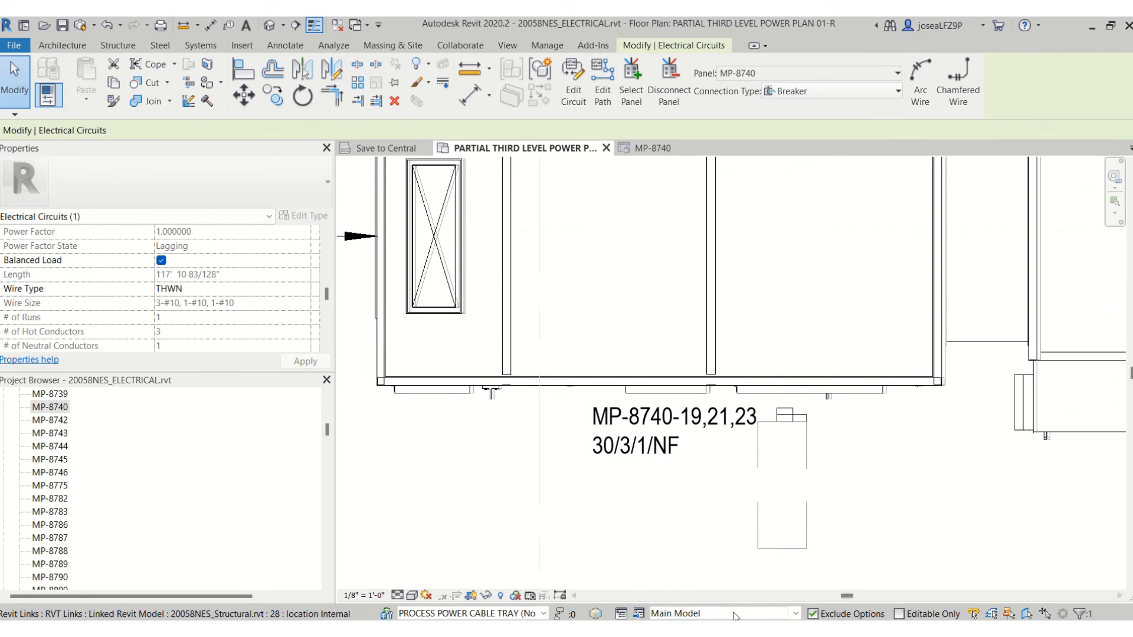
{"action": "mouse_move", "coordinate": [748, 631]}
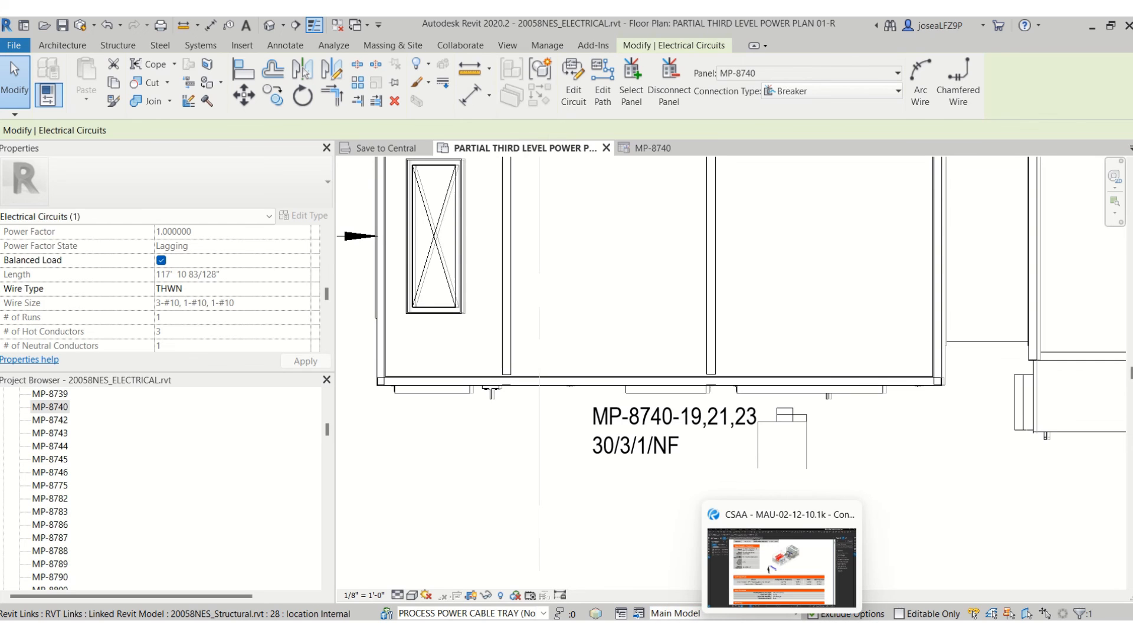
{"action": "left_click", "coordinate": [725, 522]}
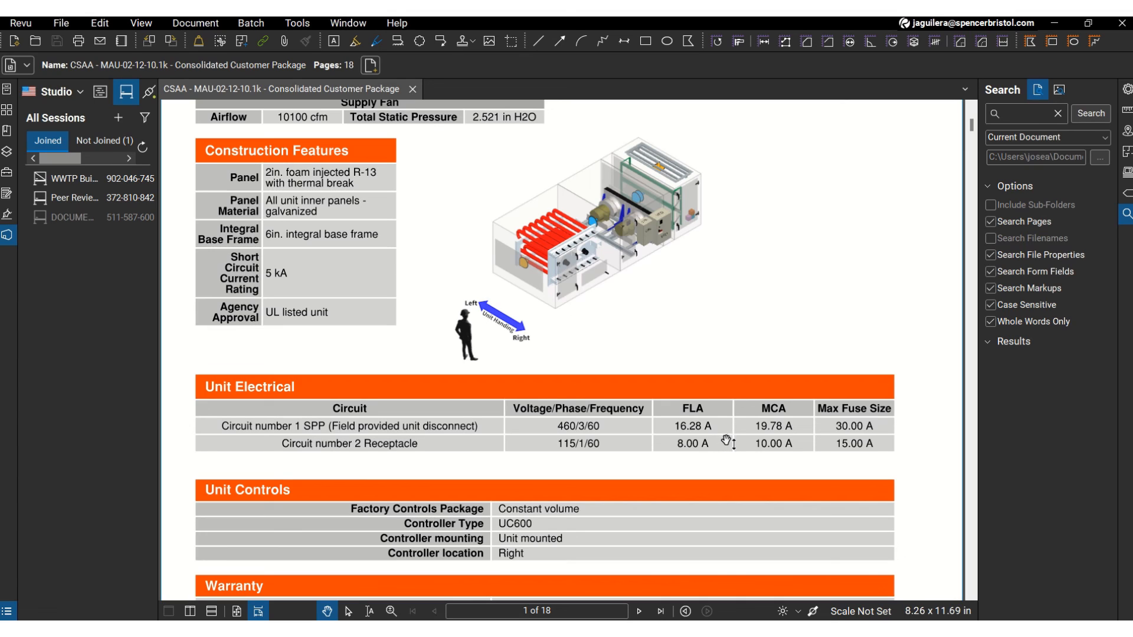
{"action": "left_click", "coordinate": [702, 629]}
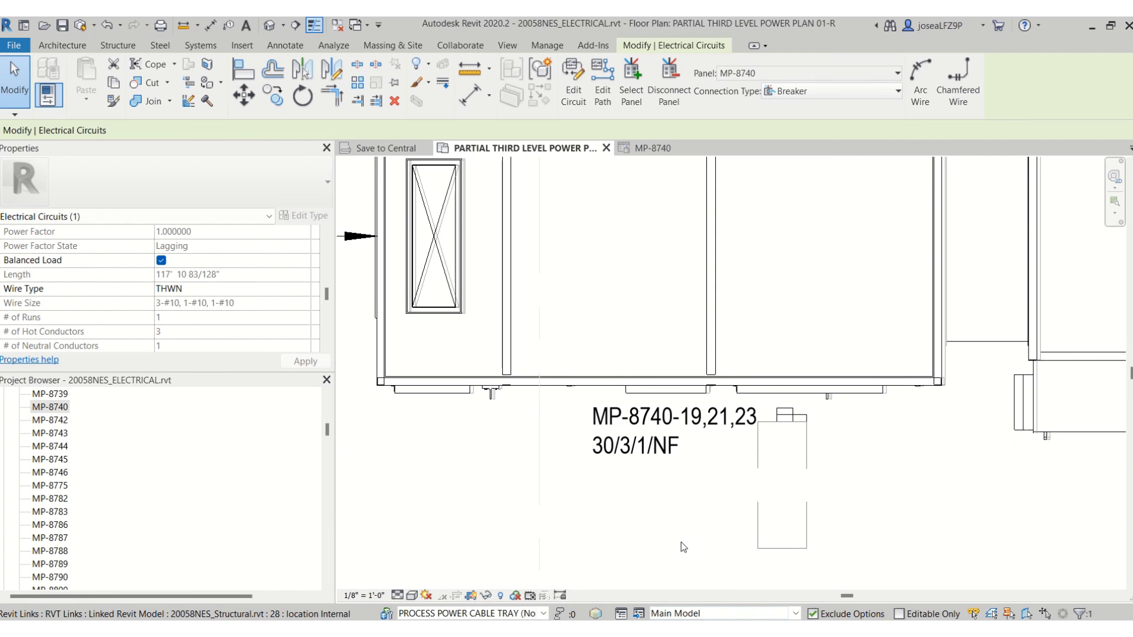